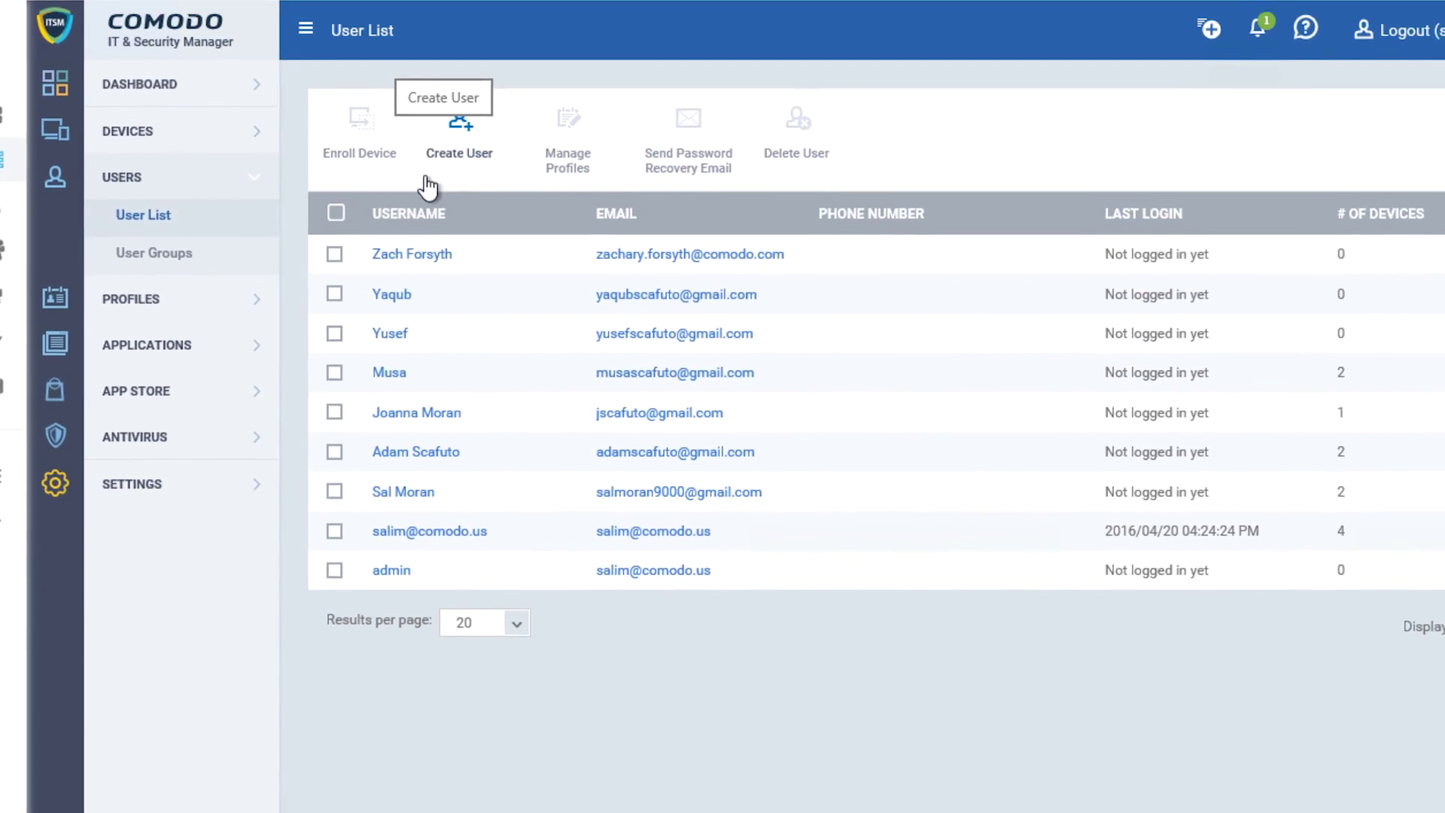
# Browse the first user and iPhone (2) device details, then scroll Compliance to Devices With Viruses.
pyautogui.click(340, 265)
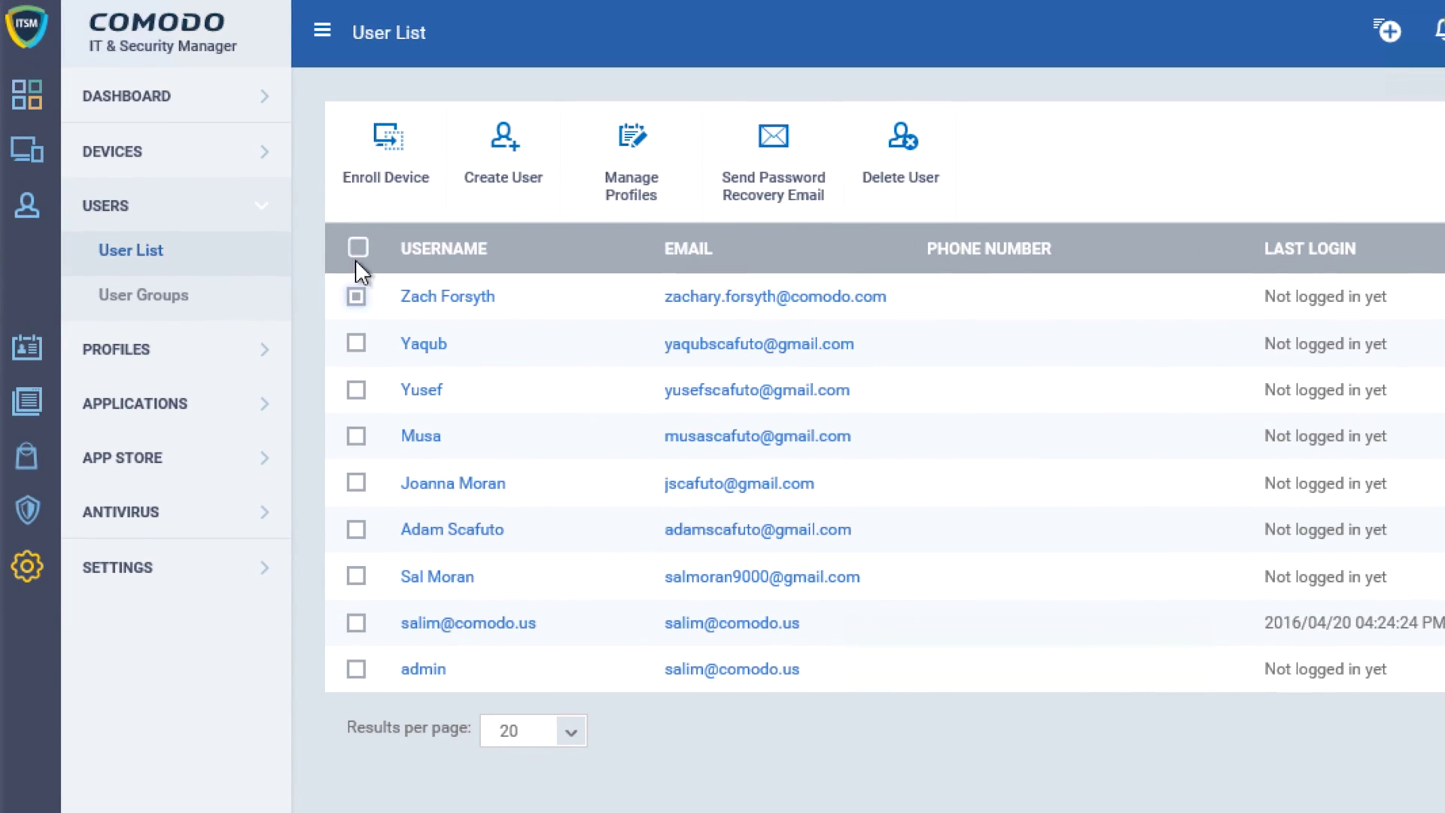
pyautogui.click(393, 167)
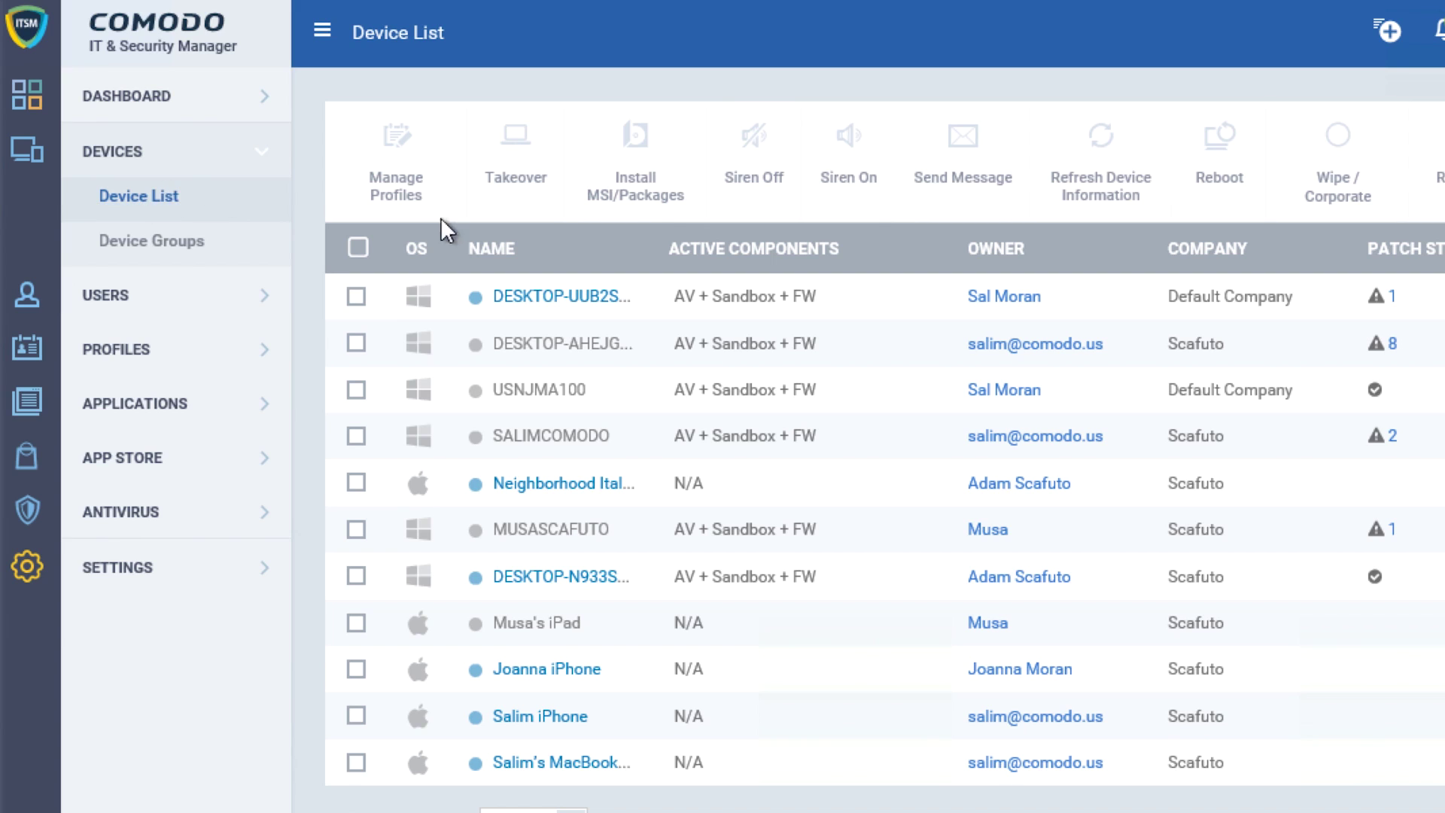
pyautogui.click(356, 298)
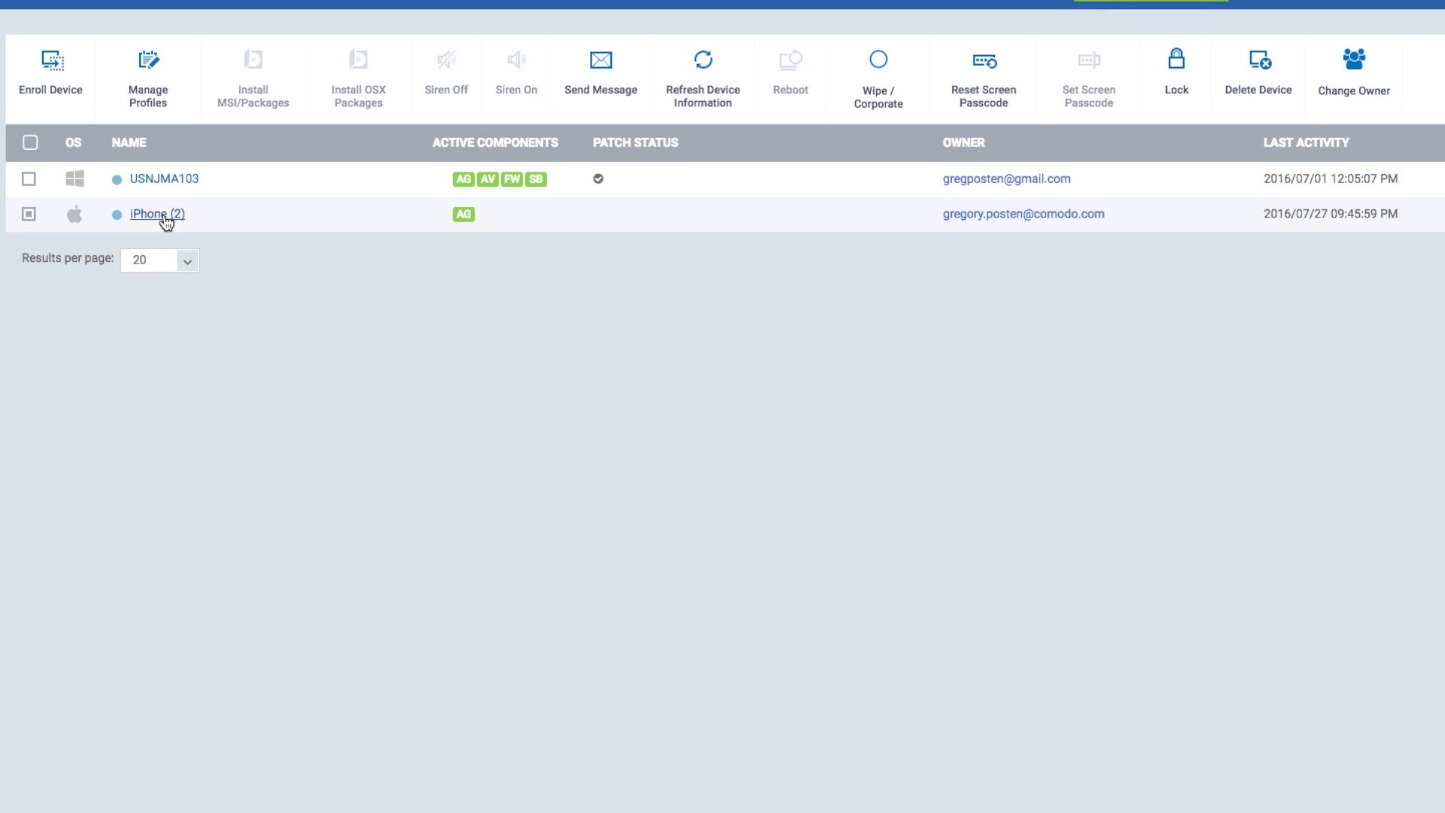
pyautogui.click(161, 215)
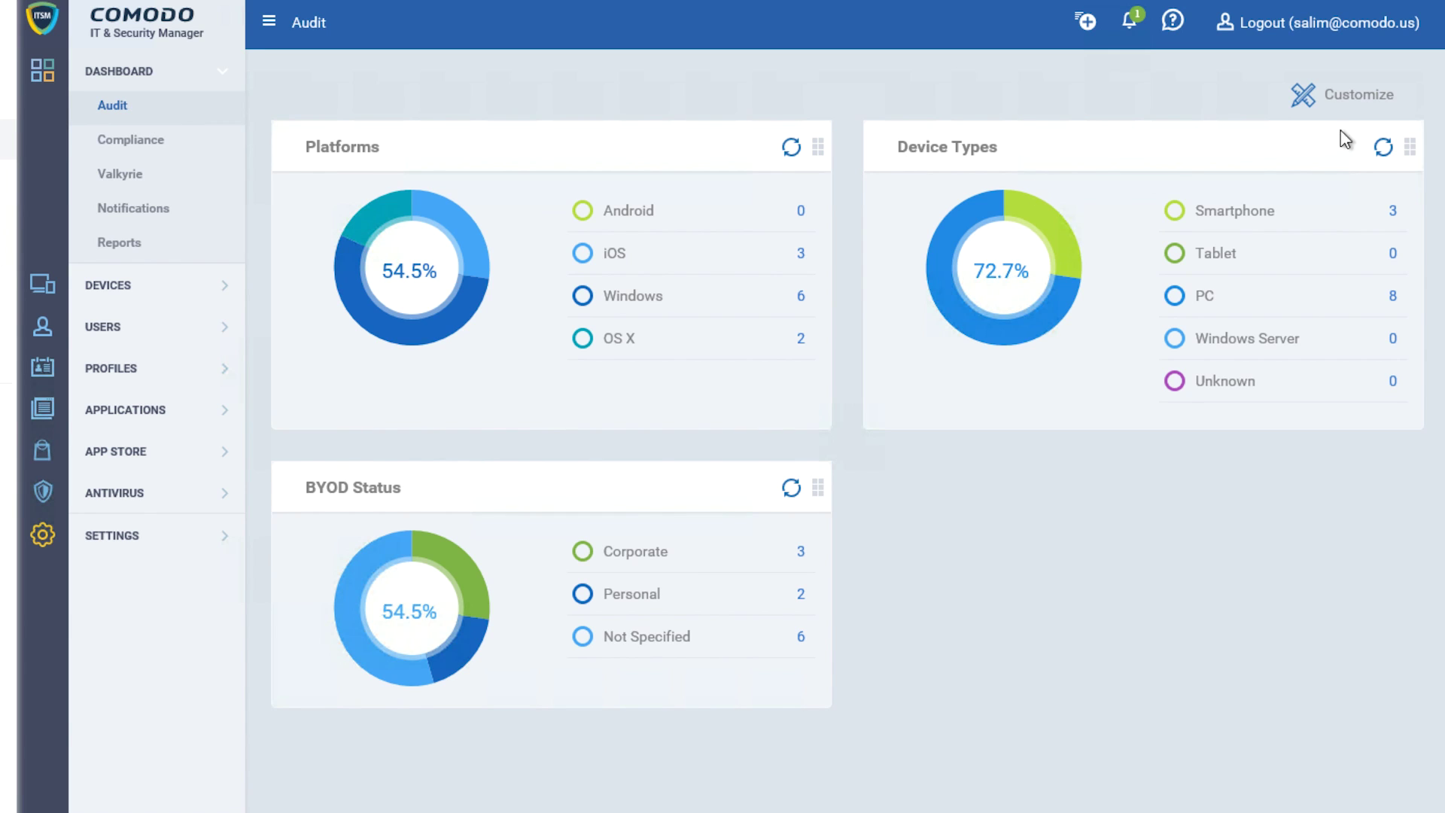
pyautogui.click(151, 148)
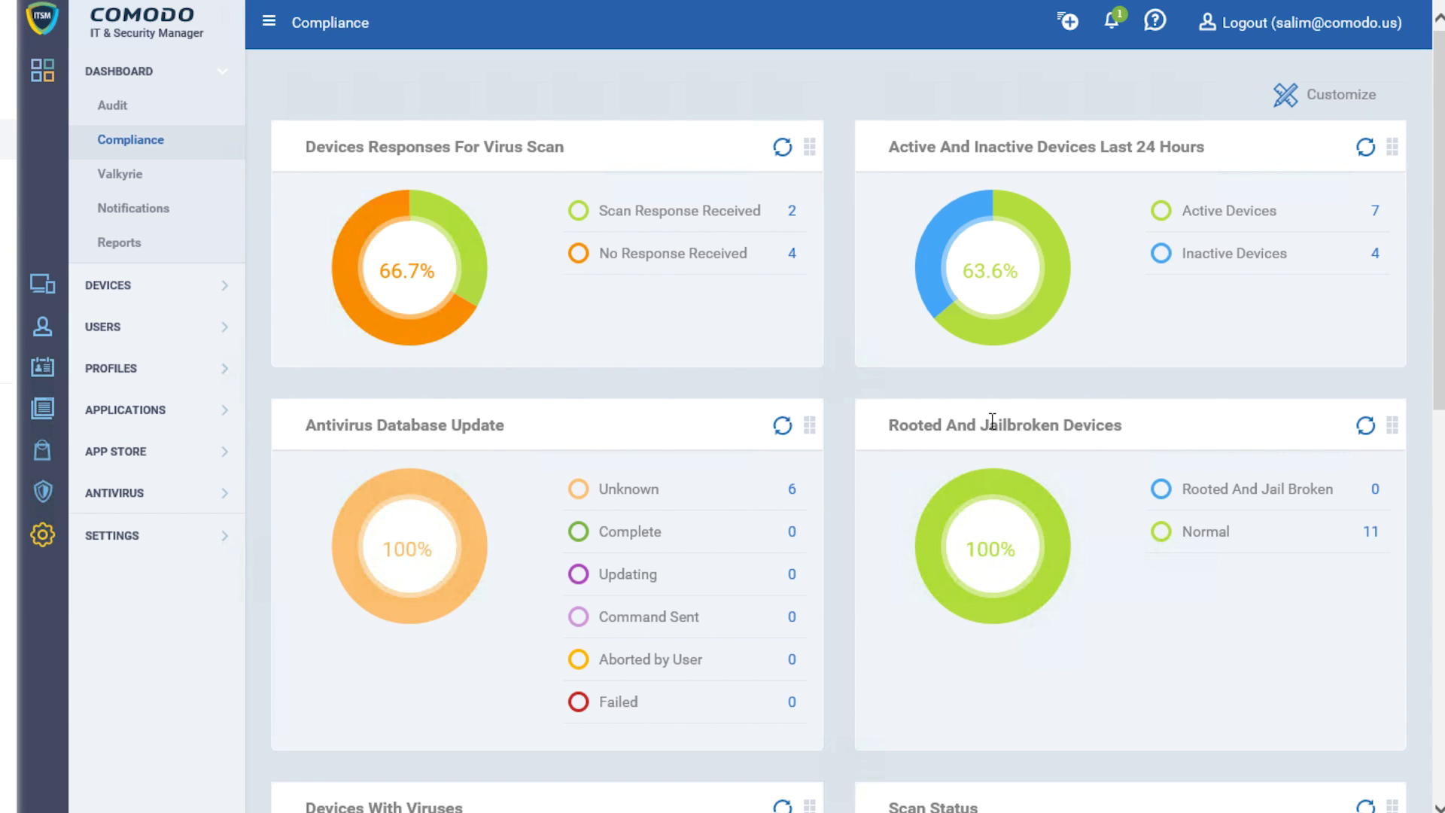
pyautogui.scroll(-9, 1422, 301)
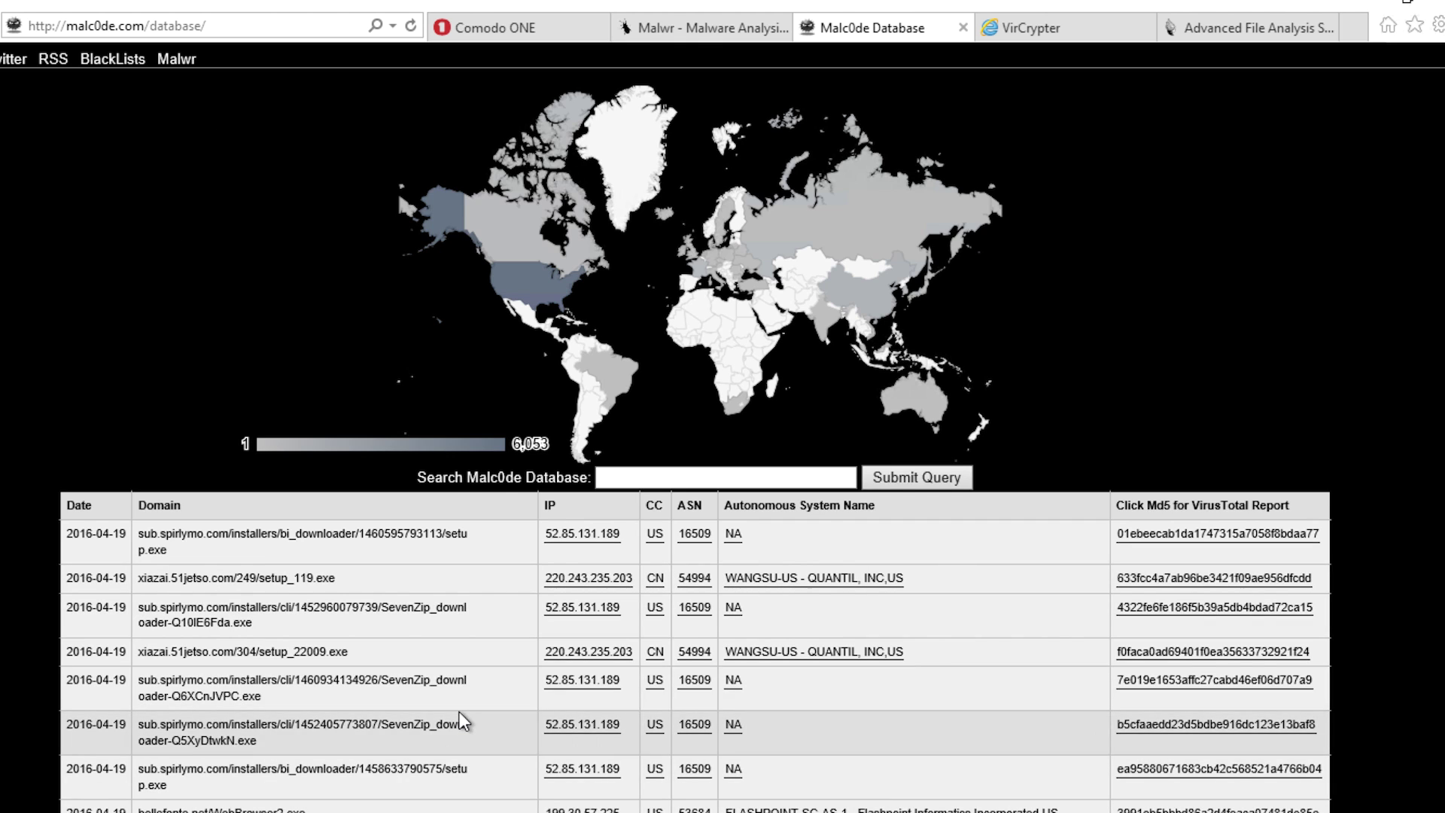
# Open the newest Recent Analyses sample on Malwr and download its file.
pyautogui.scroll(-3, 459, 711)
pyautogui.scroll(3, 457, 709)
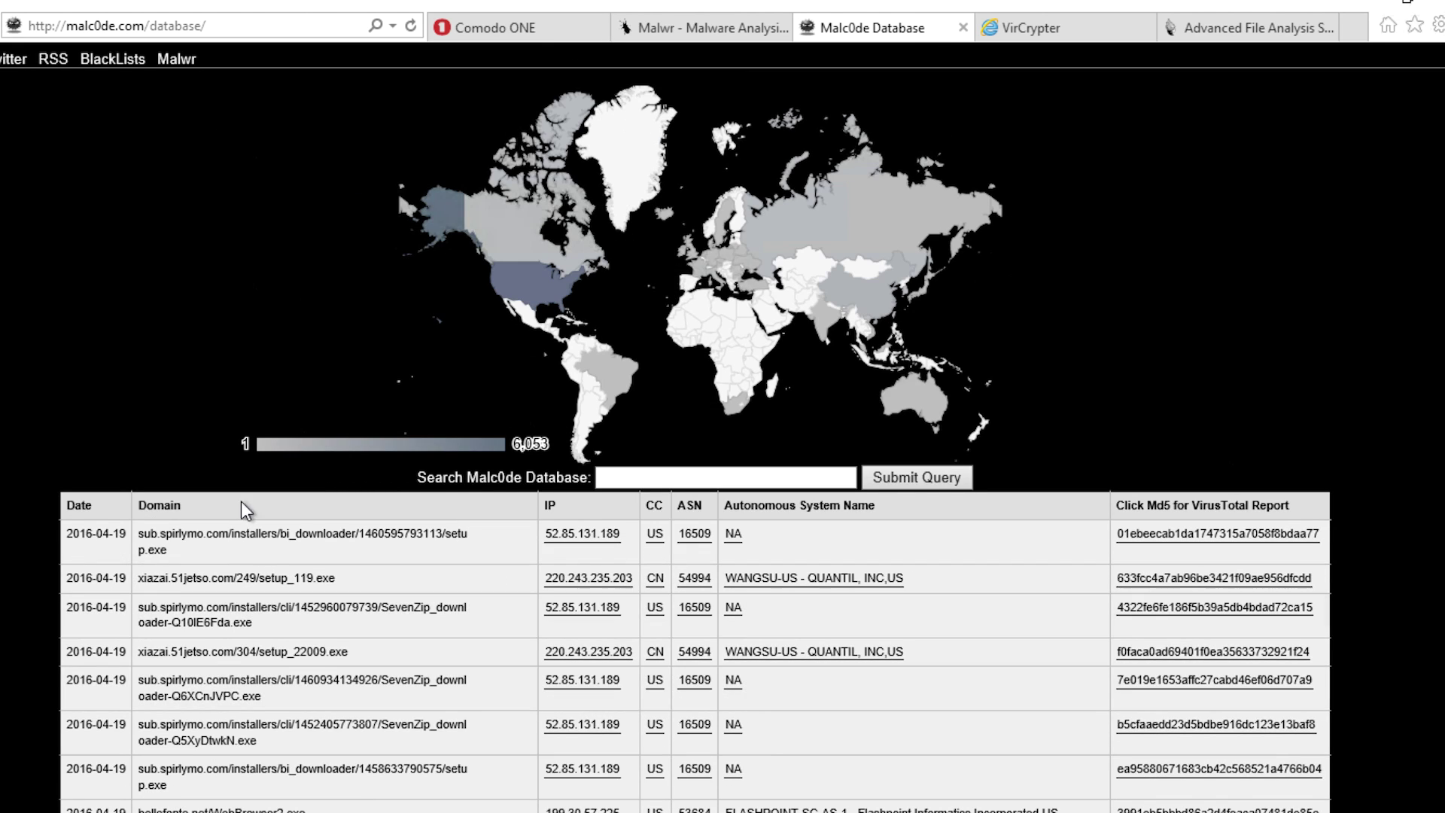
pyautogui.click(731, 27)
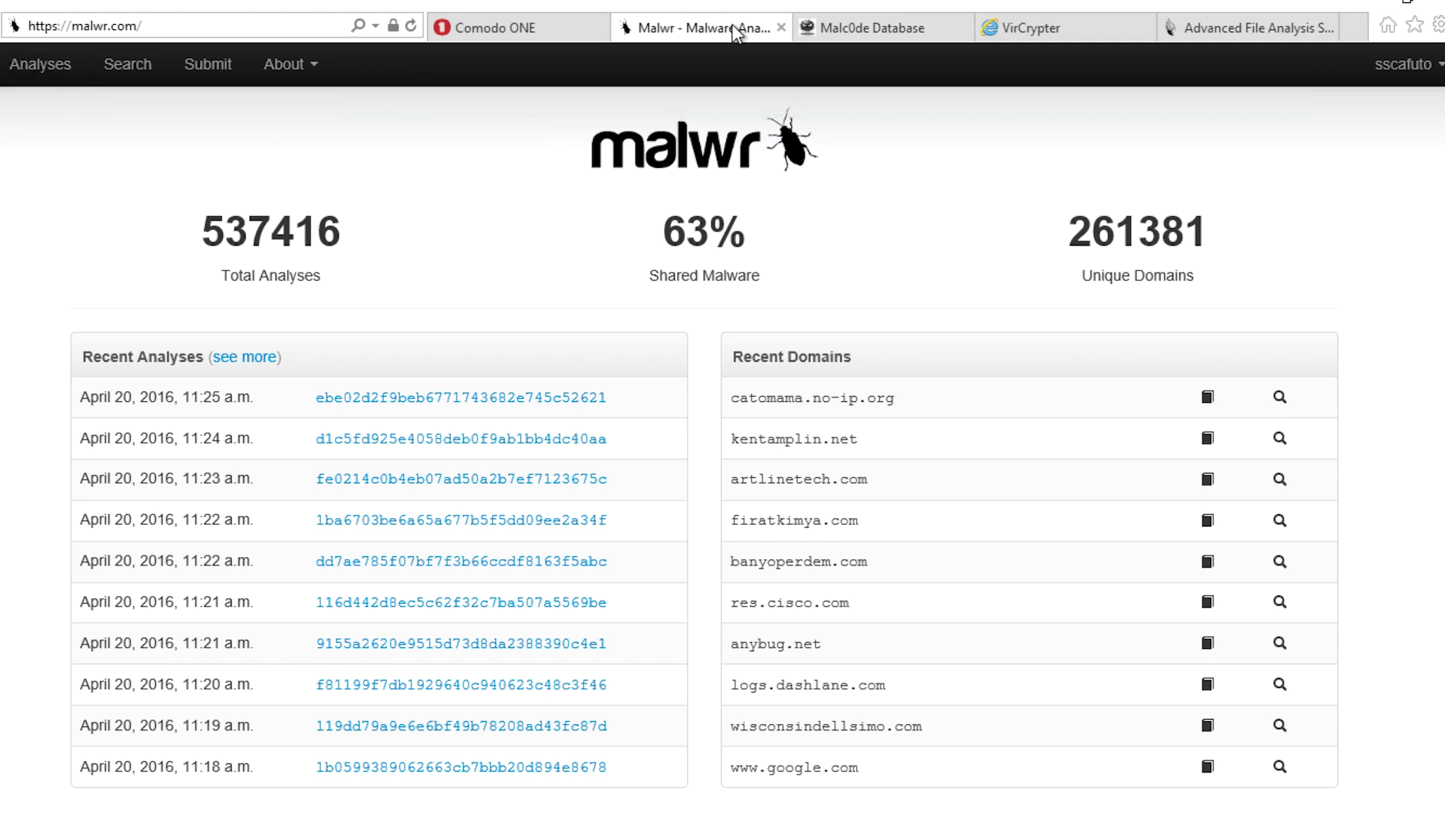
pyautogui.click(383, 399)
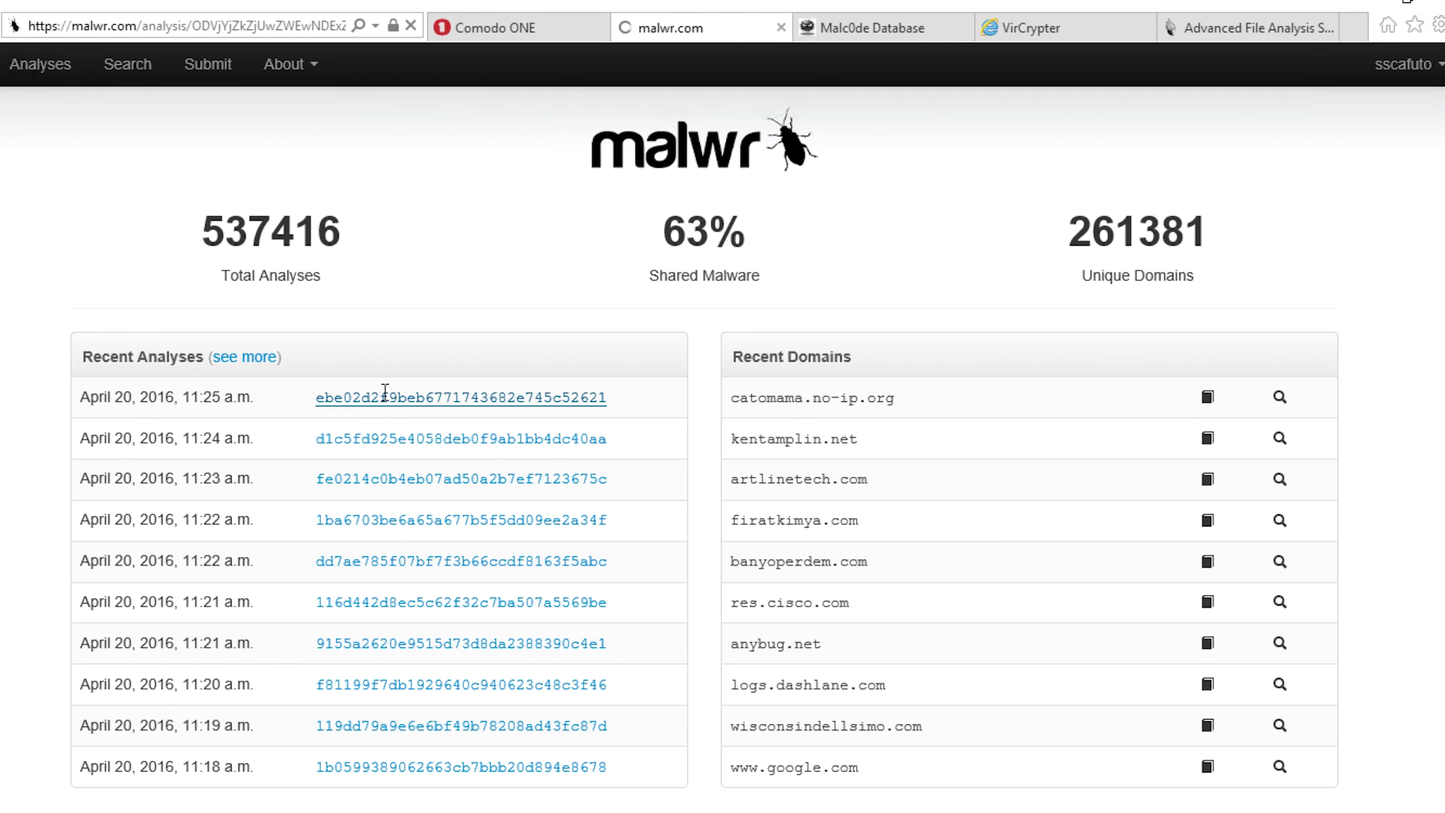
pyautogui.scroll(-8, 466, 482)
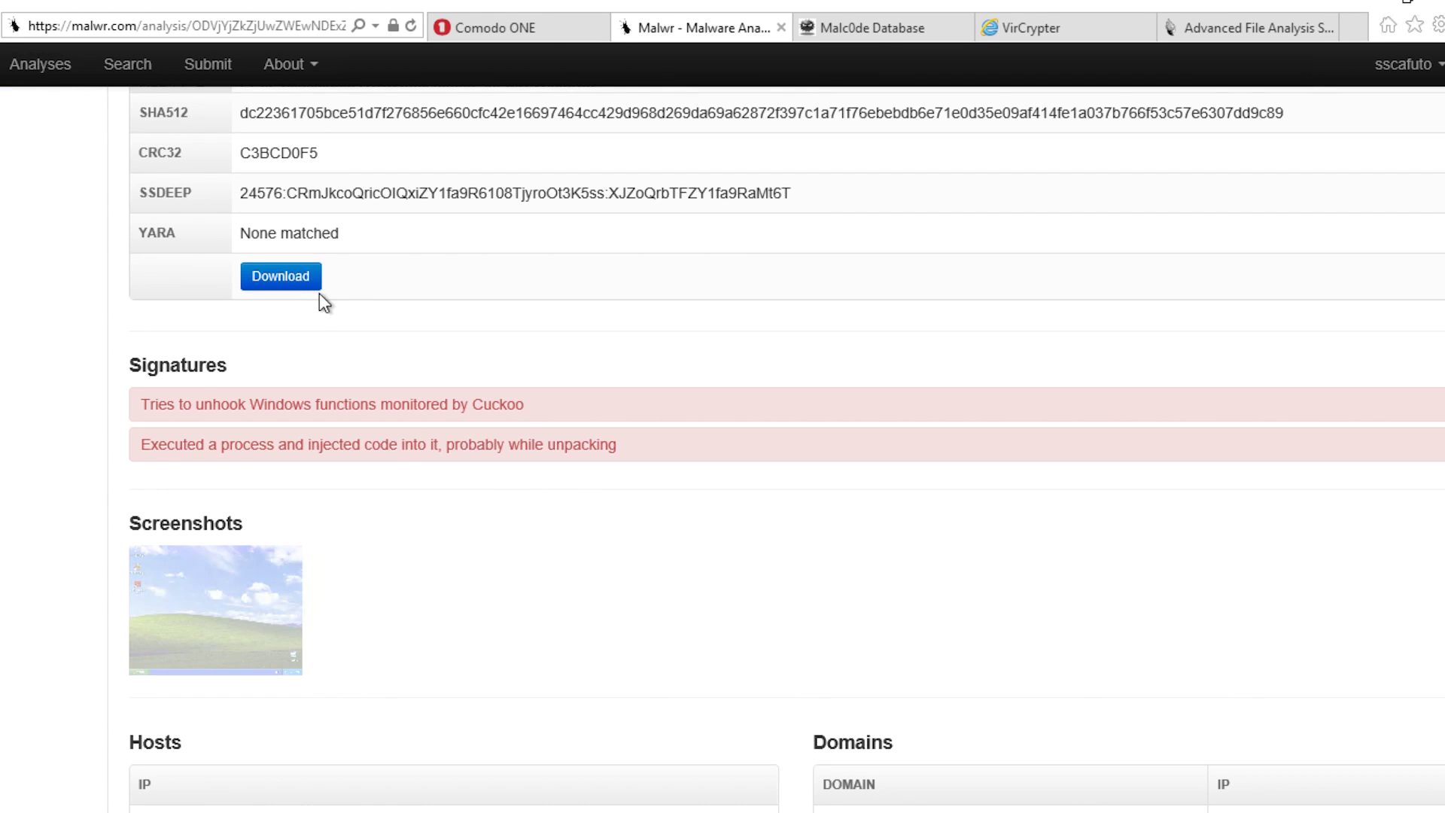
pyautogui.click(301, 278)
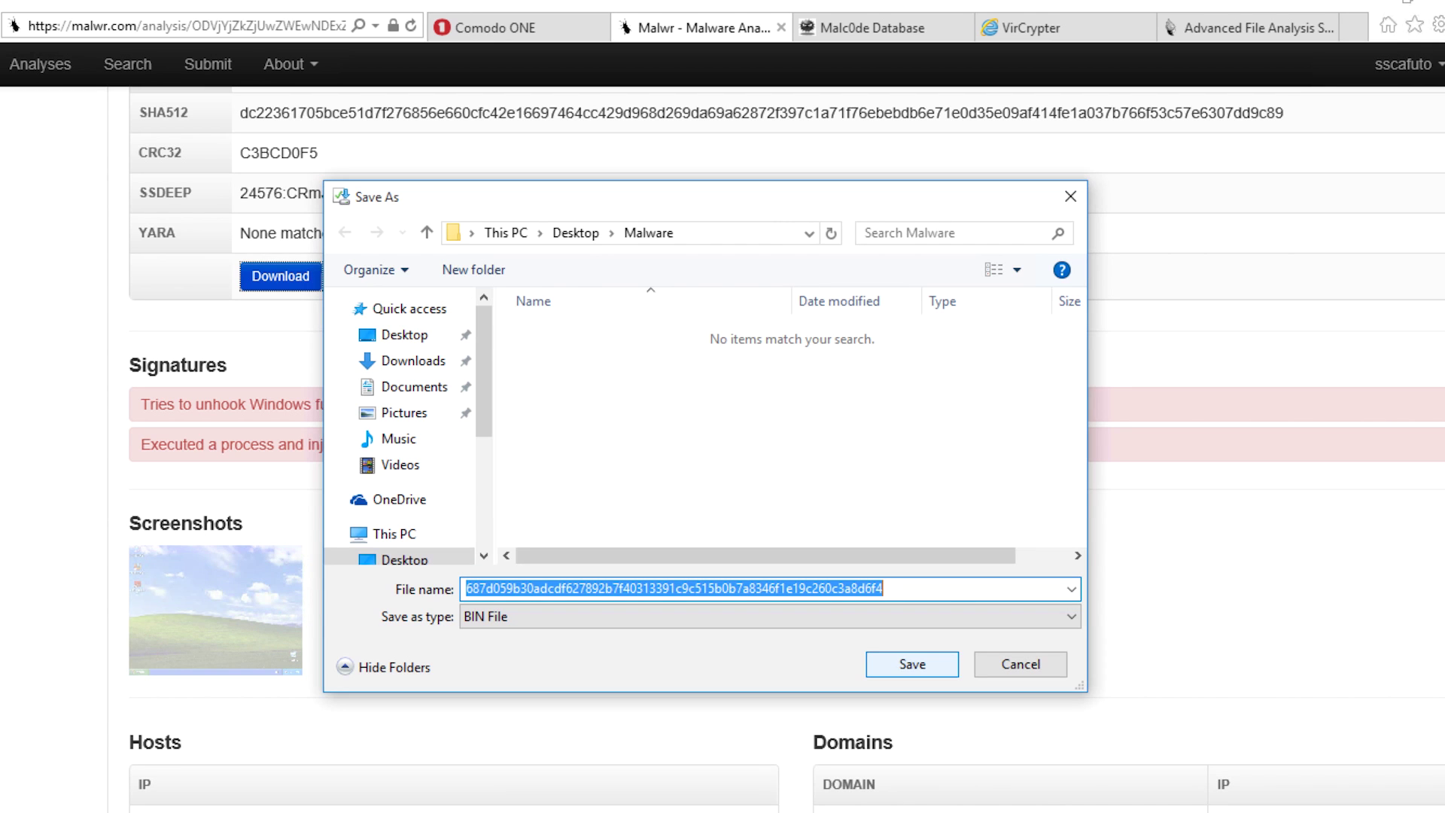
# Save the sample as ThisMayBeMalware10.exe in the Desktop\Malware folder.
pyautogui.write('This')
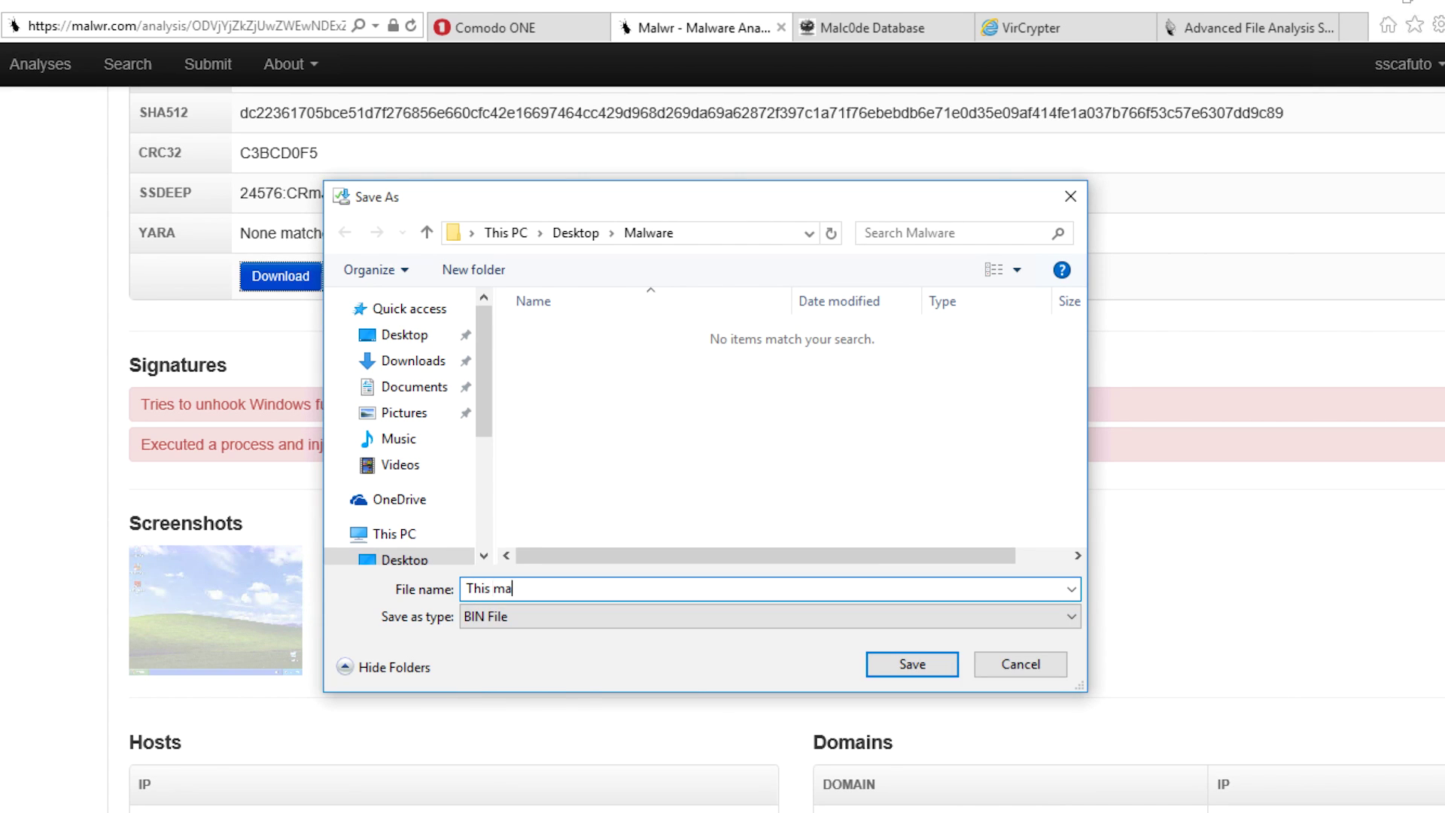
pyautogui.write('ma')
pyautogui.press('Up')
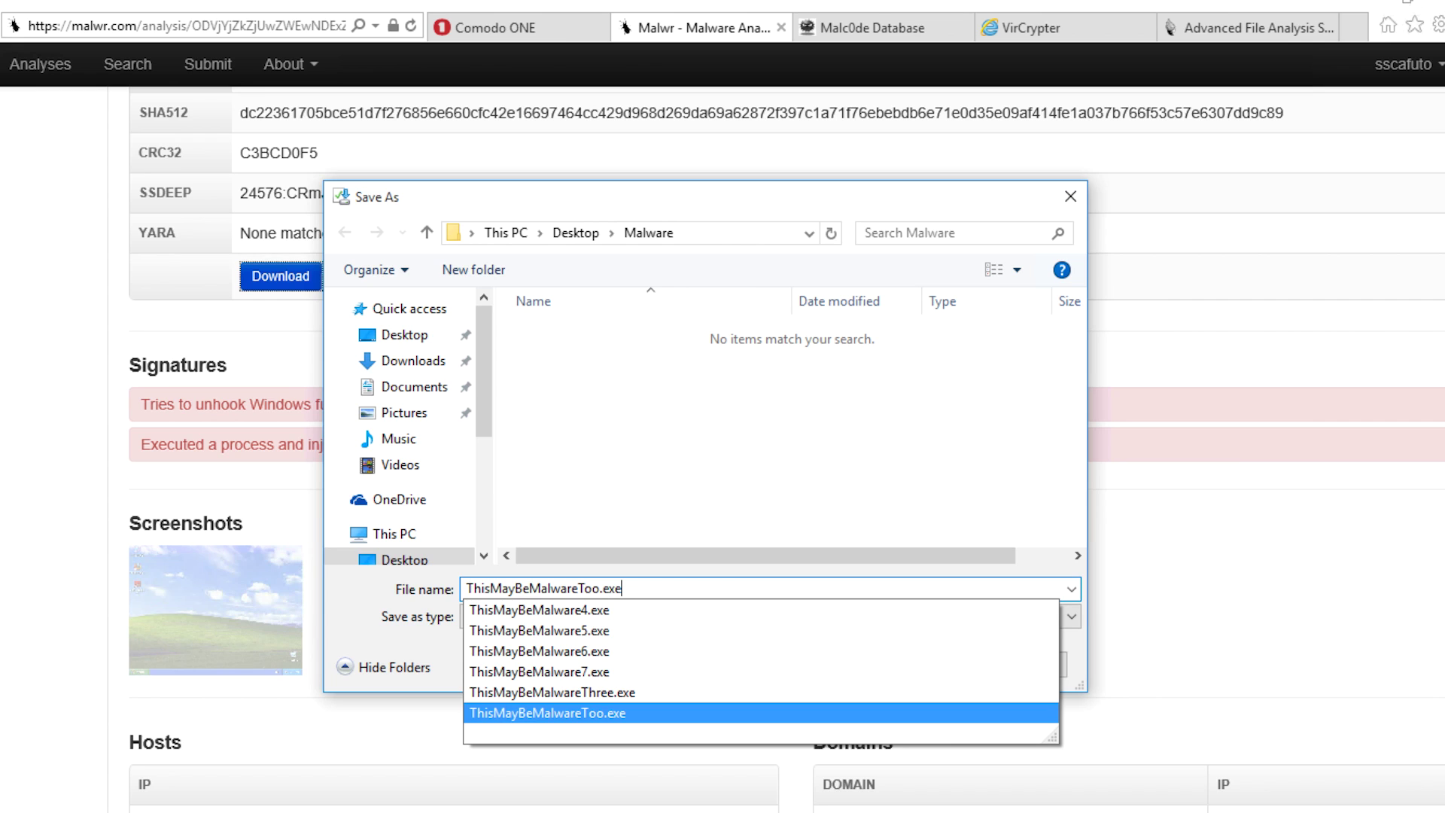
pyautogui.click(603, 588)
pyautogui.press('BackSpace')
pyautogui.press('BackSpace')
pyautogui.press('BackSpace')
pyautogui.write('10')
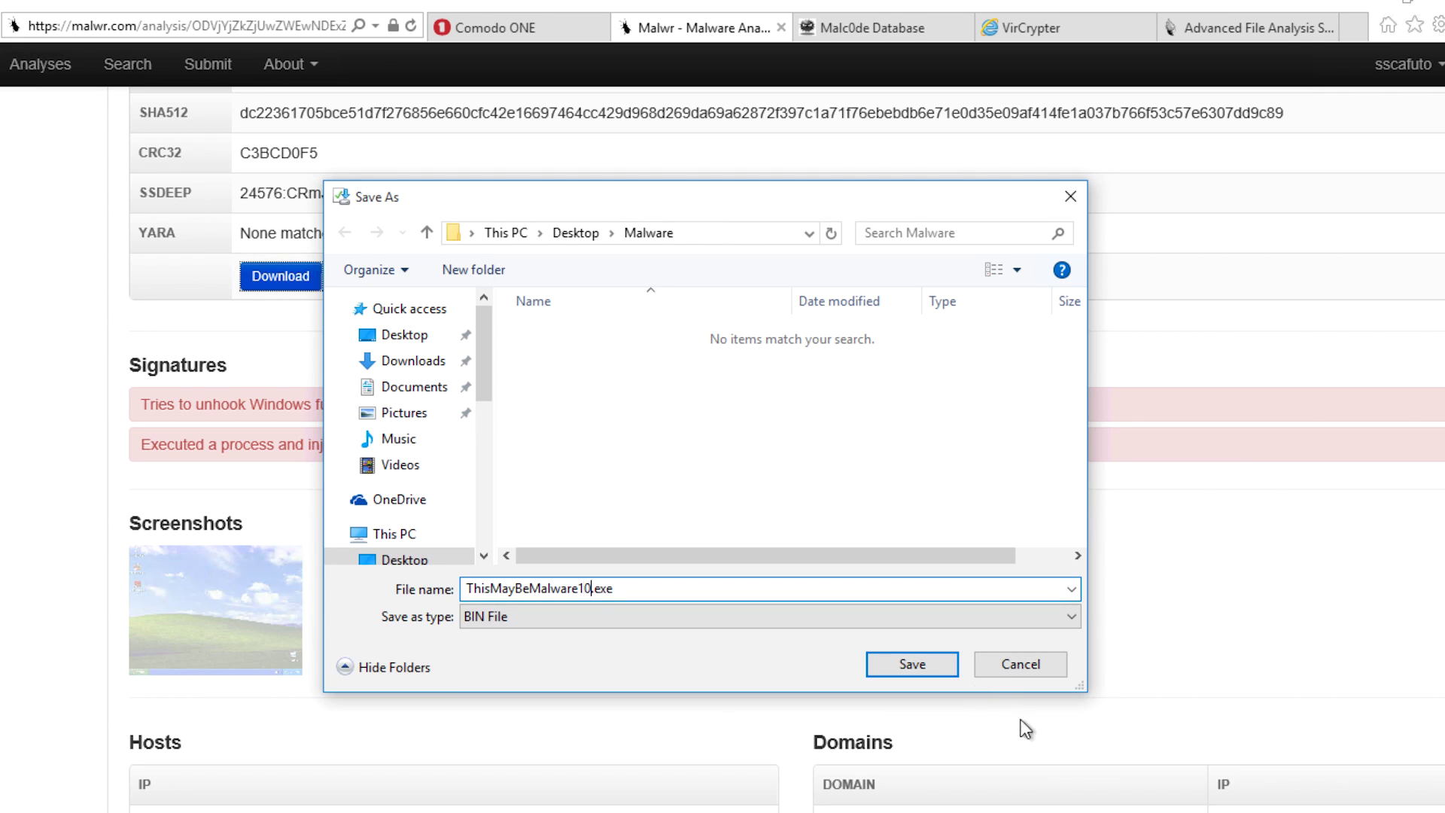
pyautogui.click(944, 667)
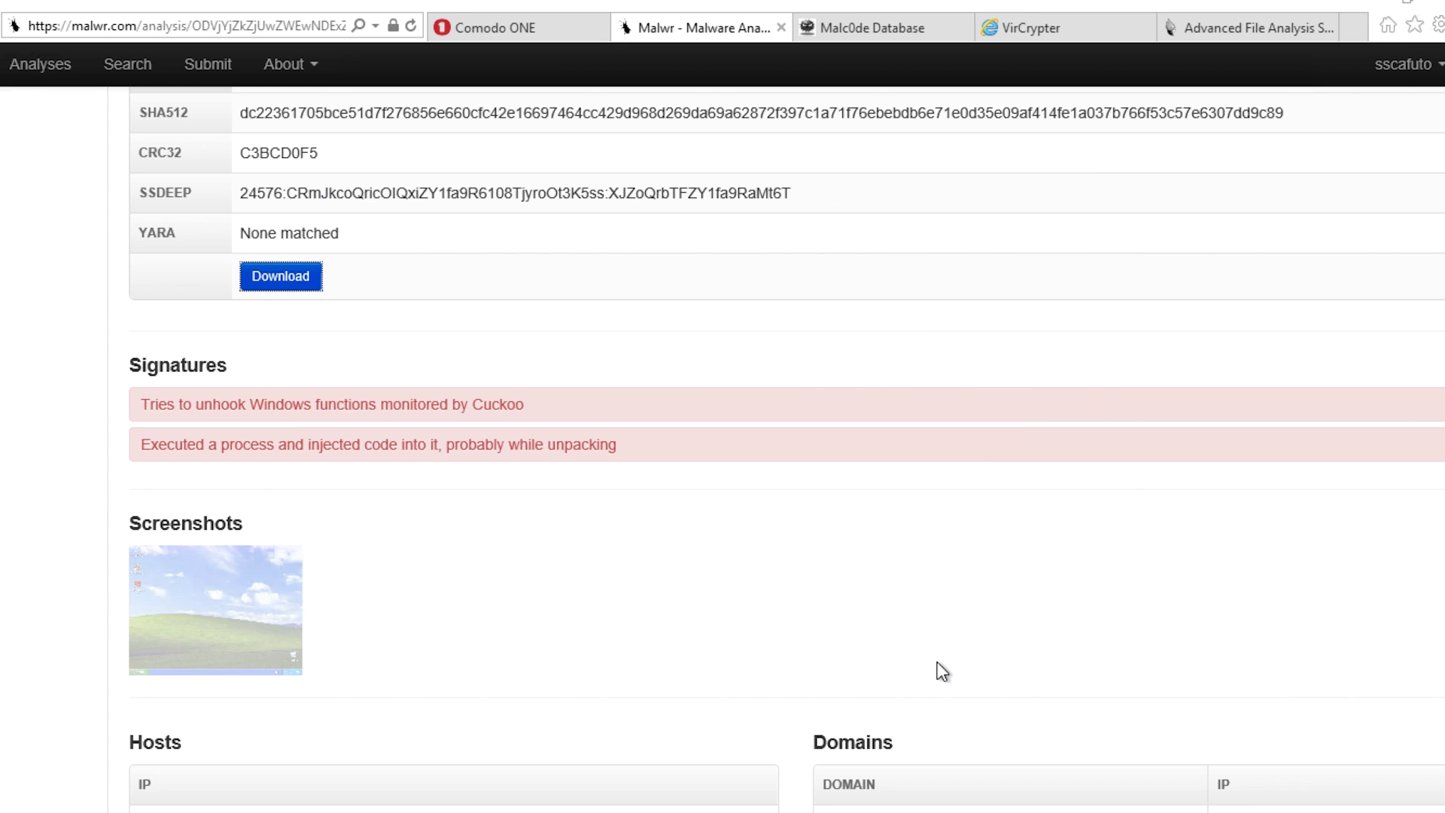
# Download the Malc0de setup_119.exe sample via the 404 tab and save it as ThisMayBeMalware11.exe.
pyautogui.click(861, 22)
pyautogui.moveTo(335, 577); pyautogui.dragTo(146, 580)
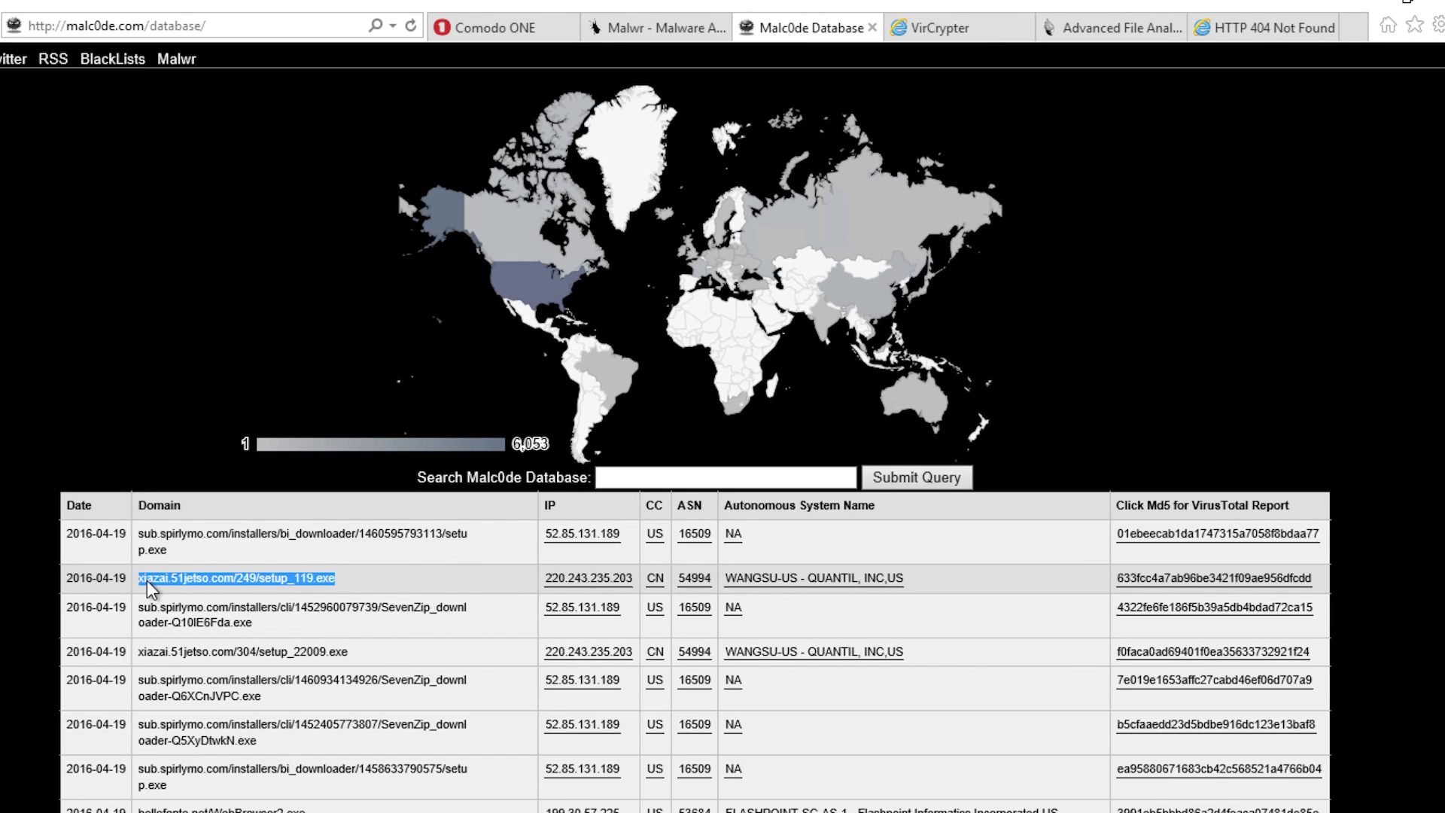
pyautogui.rightClick(98, 579)
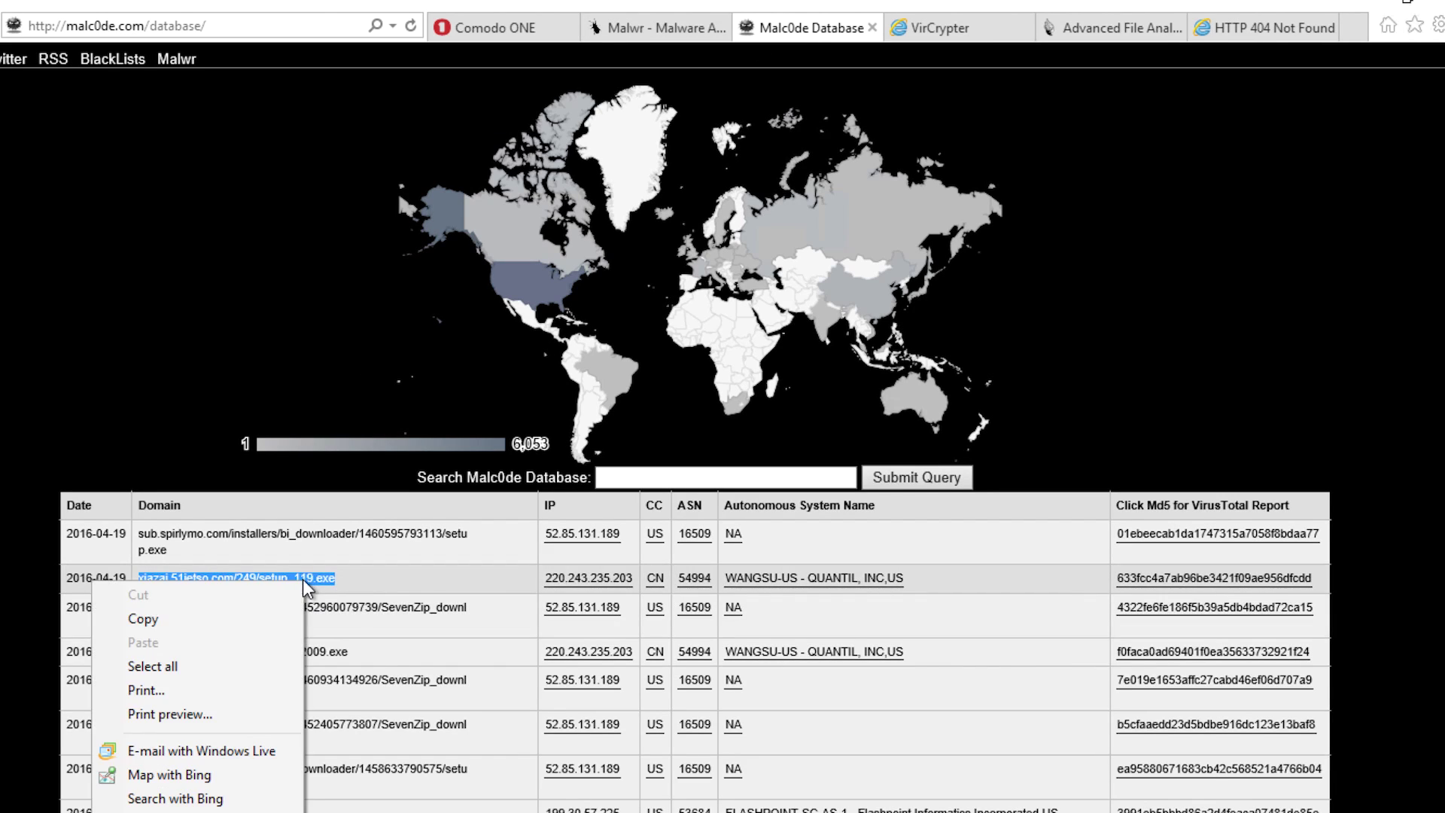
pyautogui.click(143, 613)
pyautogui.click(1264, 27)
pyautogui.click(248, 30)
pyautogui.rightClick(246, 29)
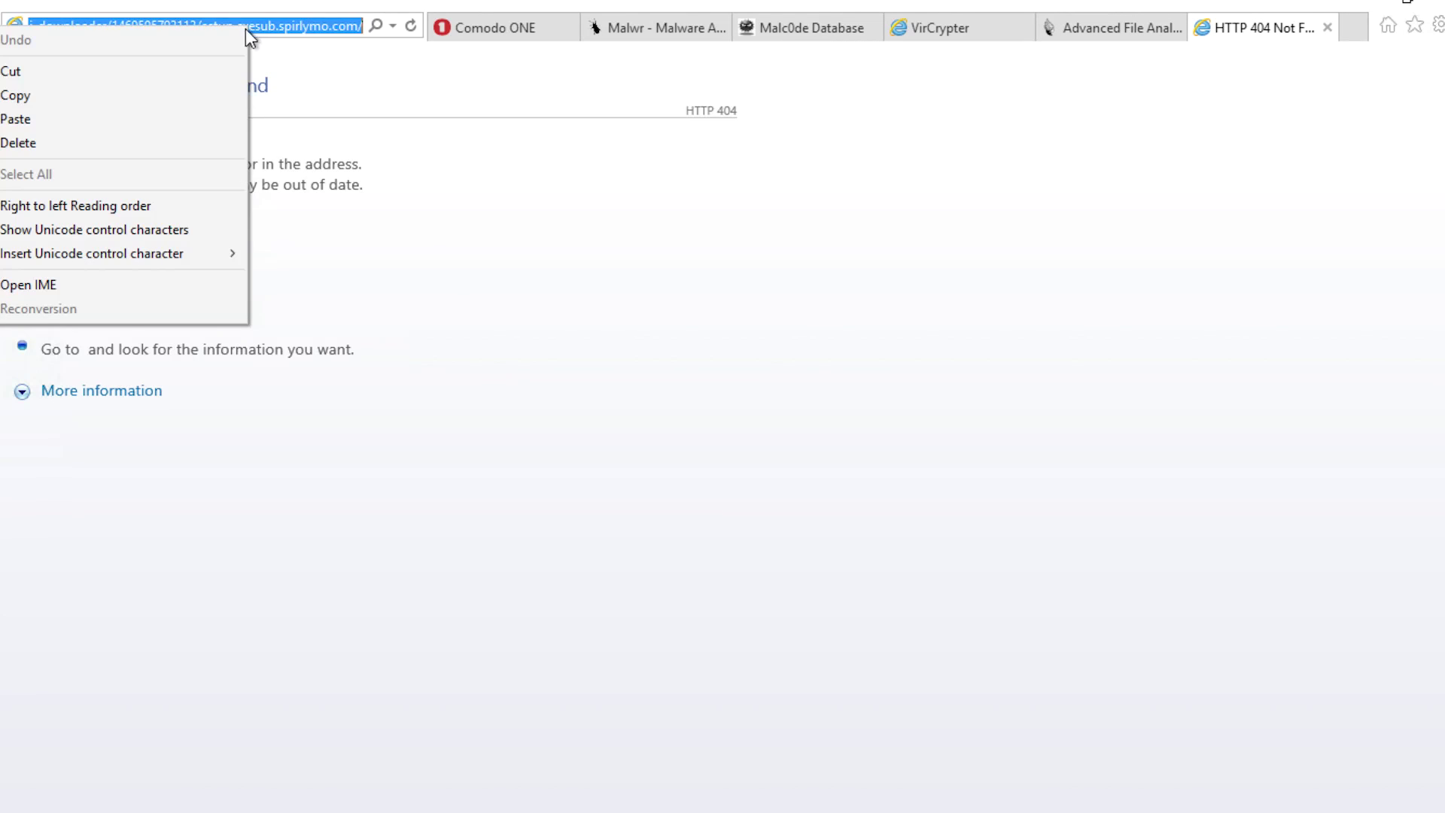
pyautogui.click(184, 119)
pyautogui.press('Return')
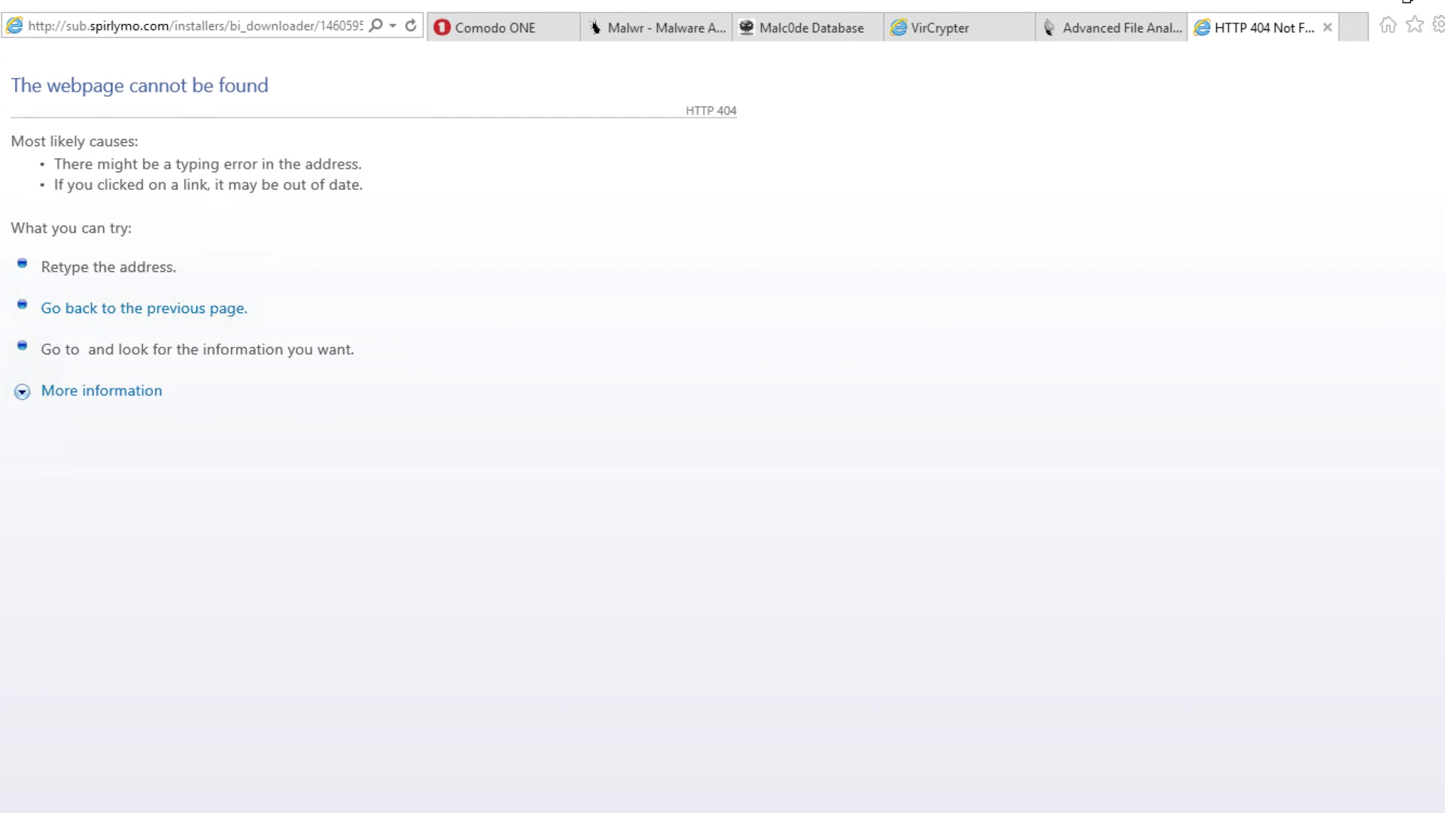
pyautogui.write('This')
pyautogui.press('Down')
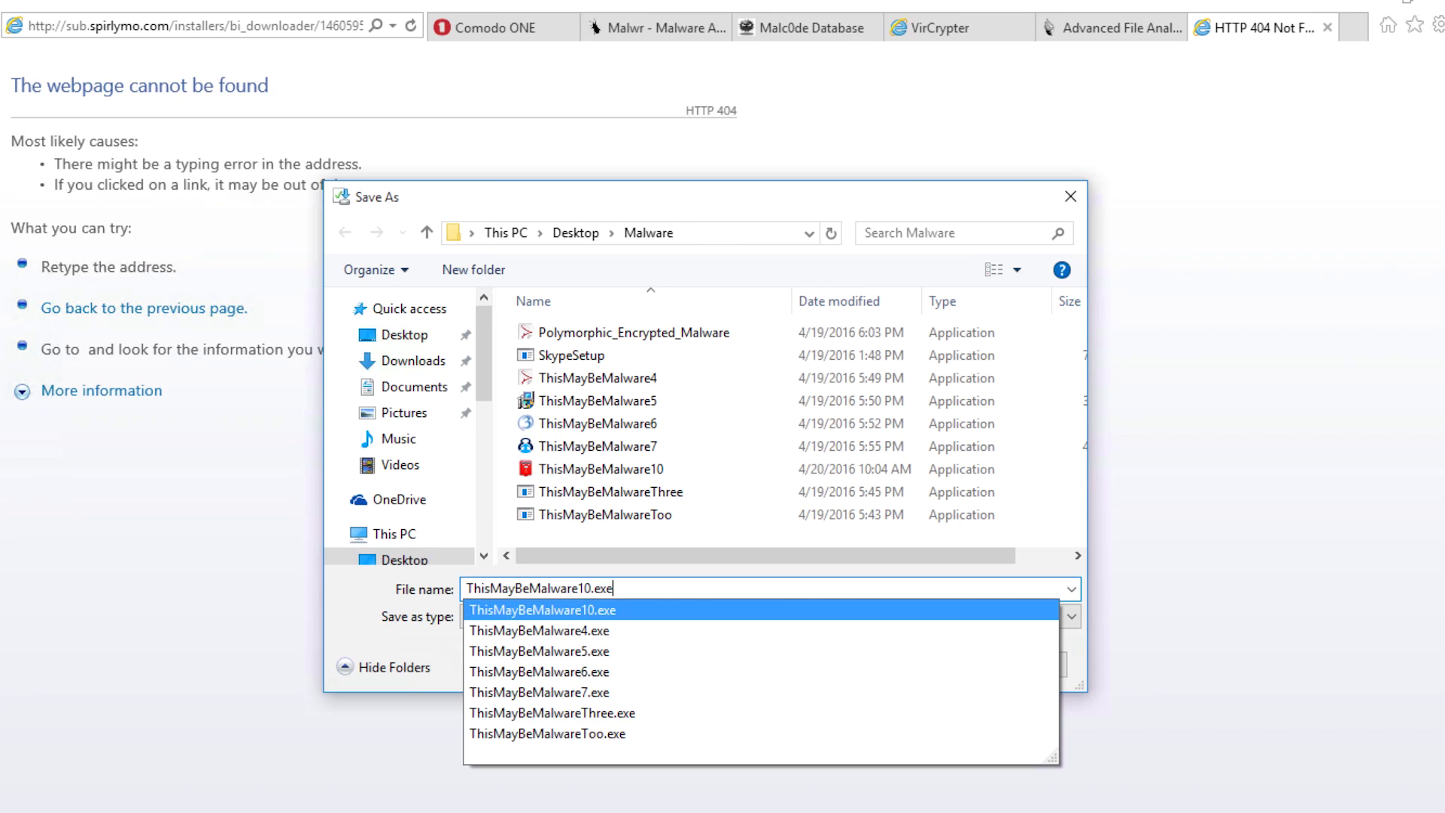
pyautogui.press('Return')
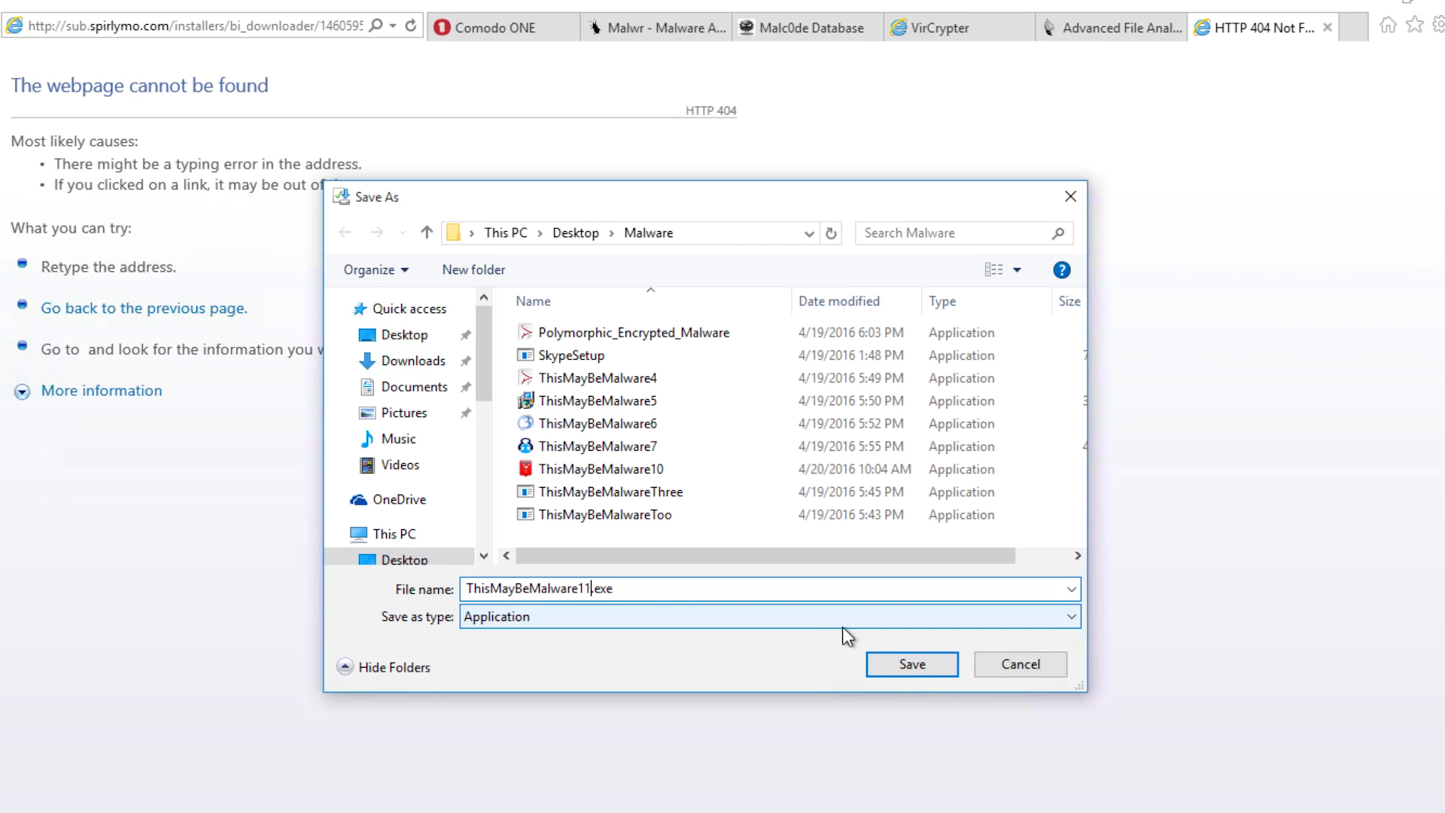
pyautogui.click(906, 664)
# Download the Malc0de SevenZip downloader sample and save it as ThisMayBeMalware12.
pyautogui.click(819, 34)
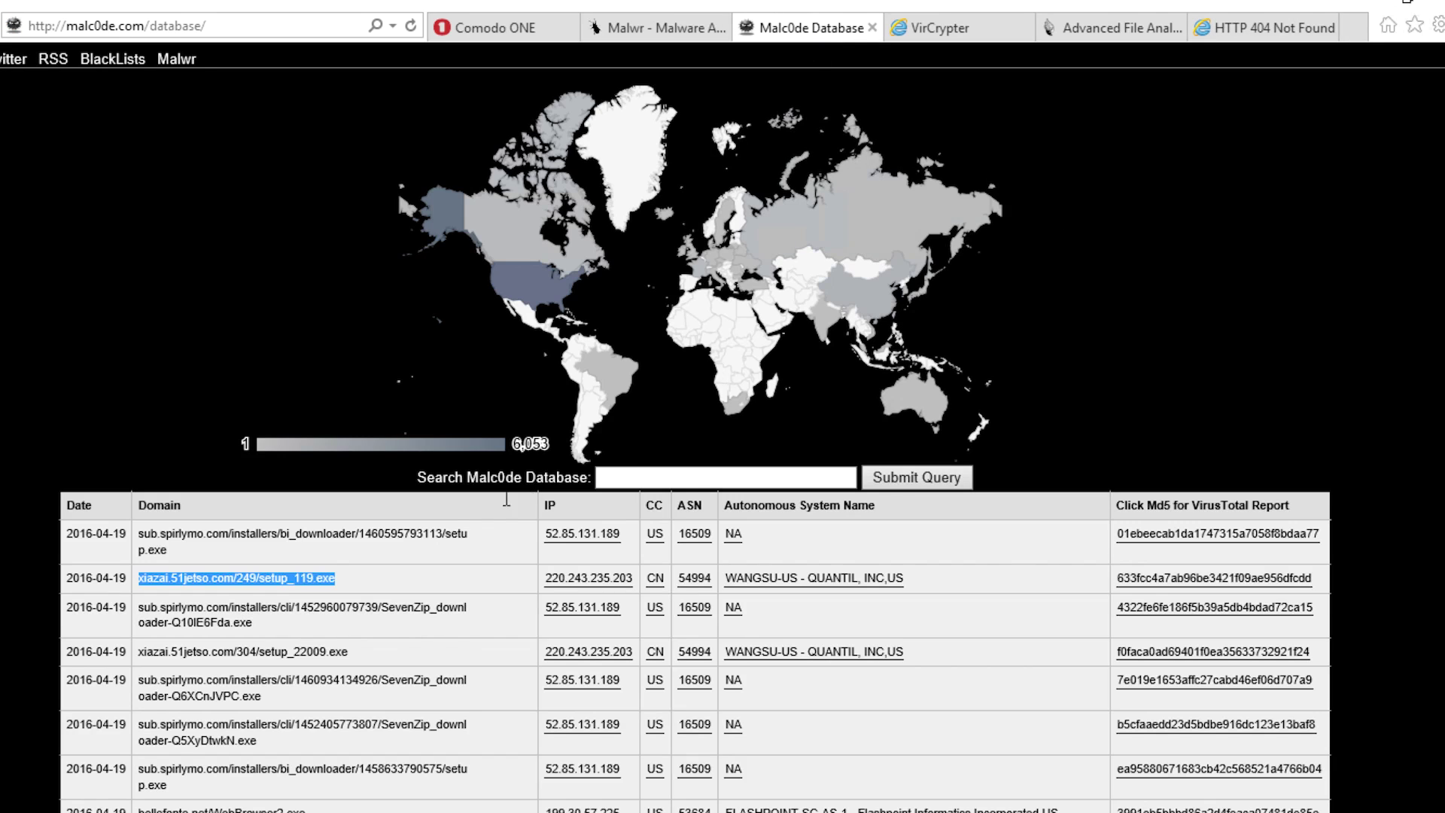
pyautogui.moveTo(264, 623); pyautogui.dragTo(142, 611)
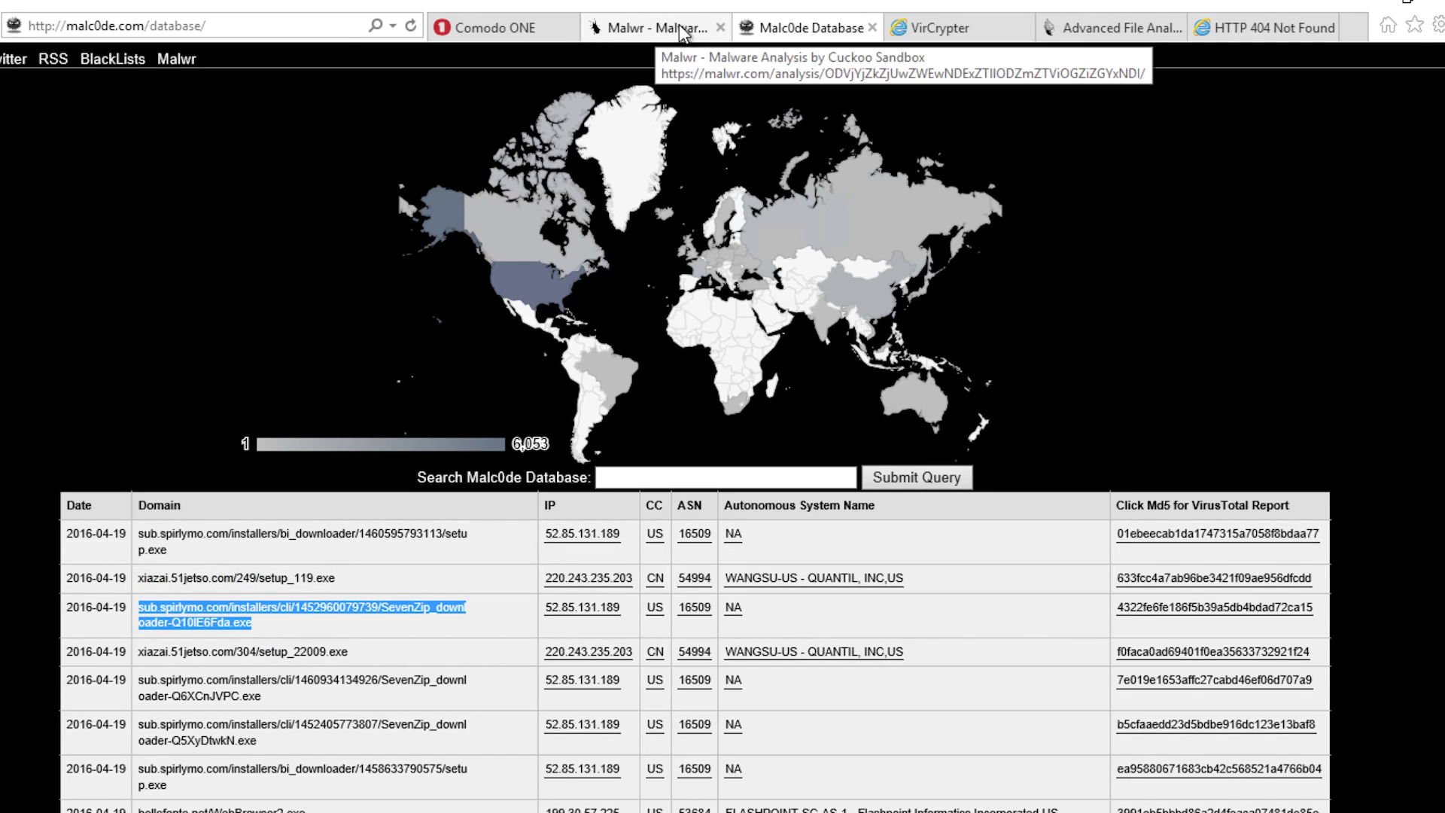
pyautogui.rightClick(227, 611)
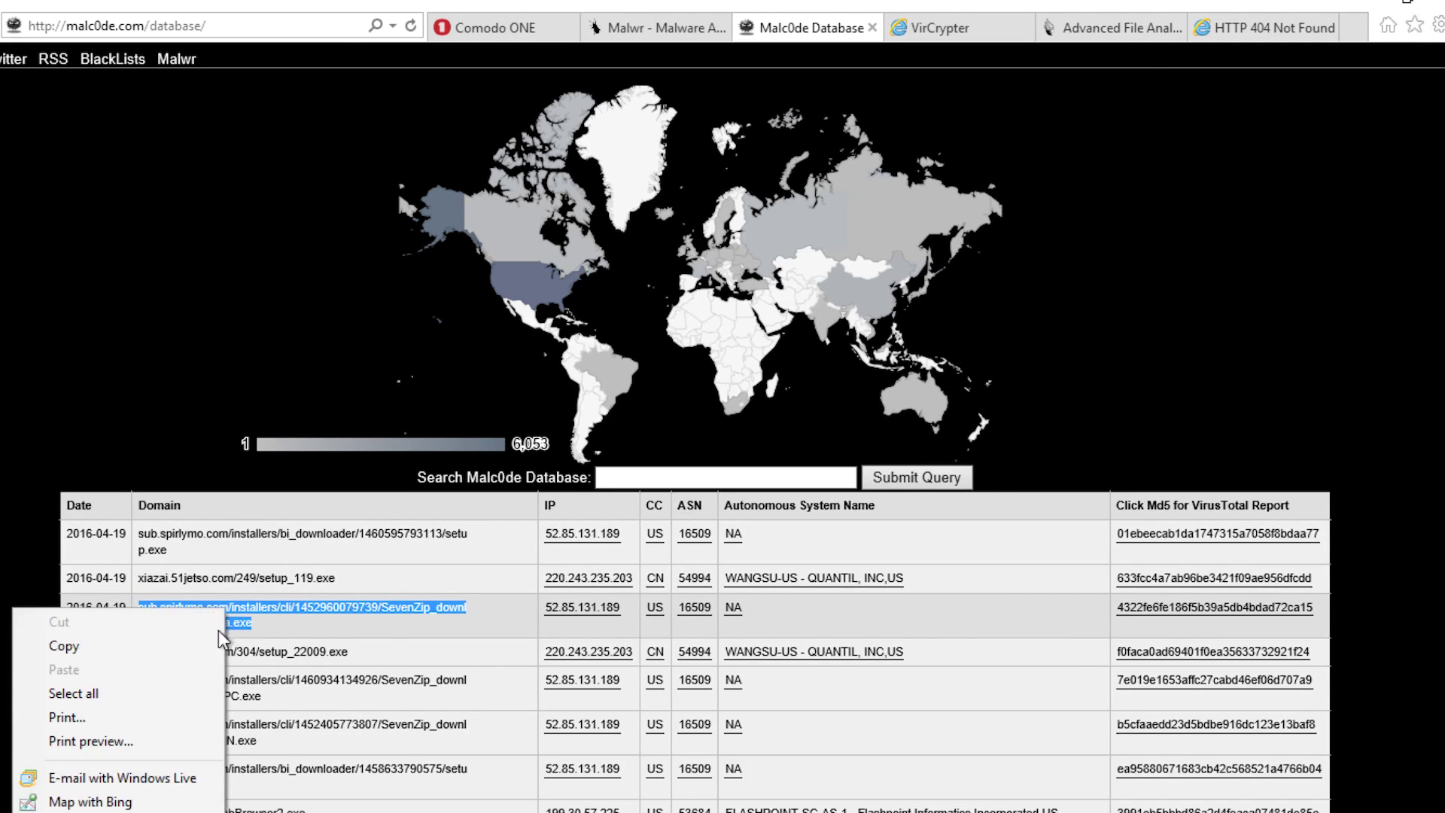
pyautogui.click(211, 646)
pyautogui.click(1271, 27)
pyautogui.rightClick(320, 25)
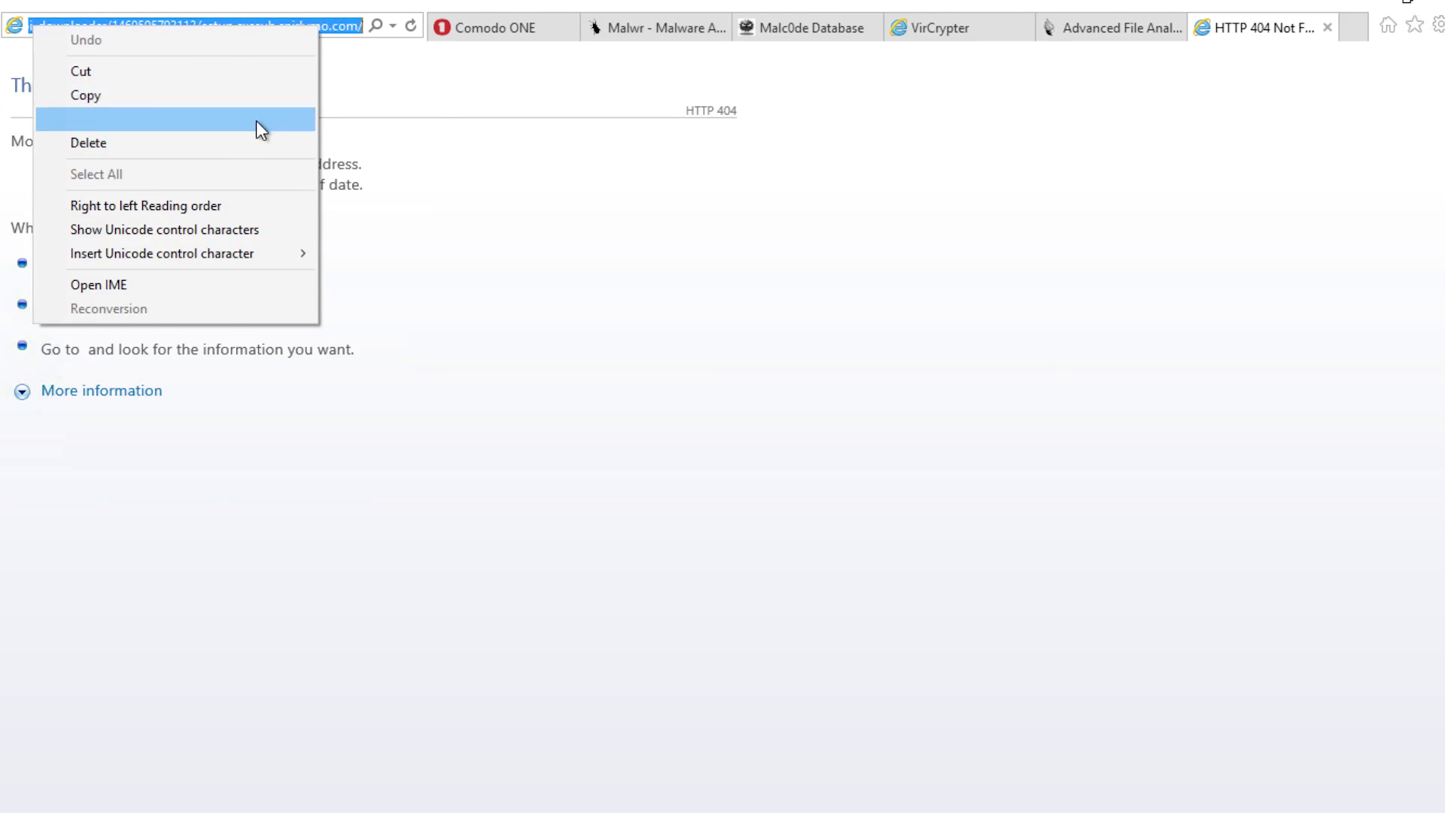
pyautogui.click(188, 119)
pyautogui.press('Return')
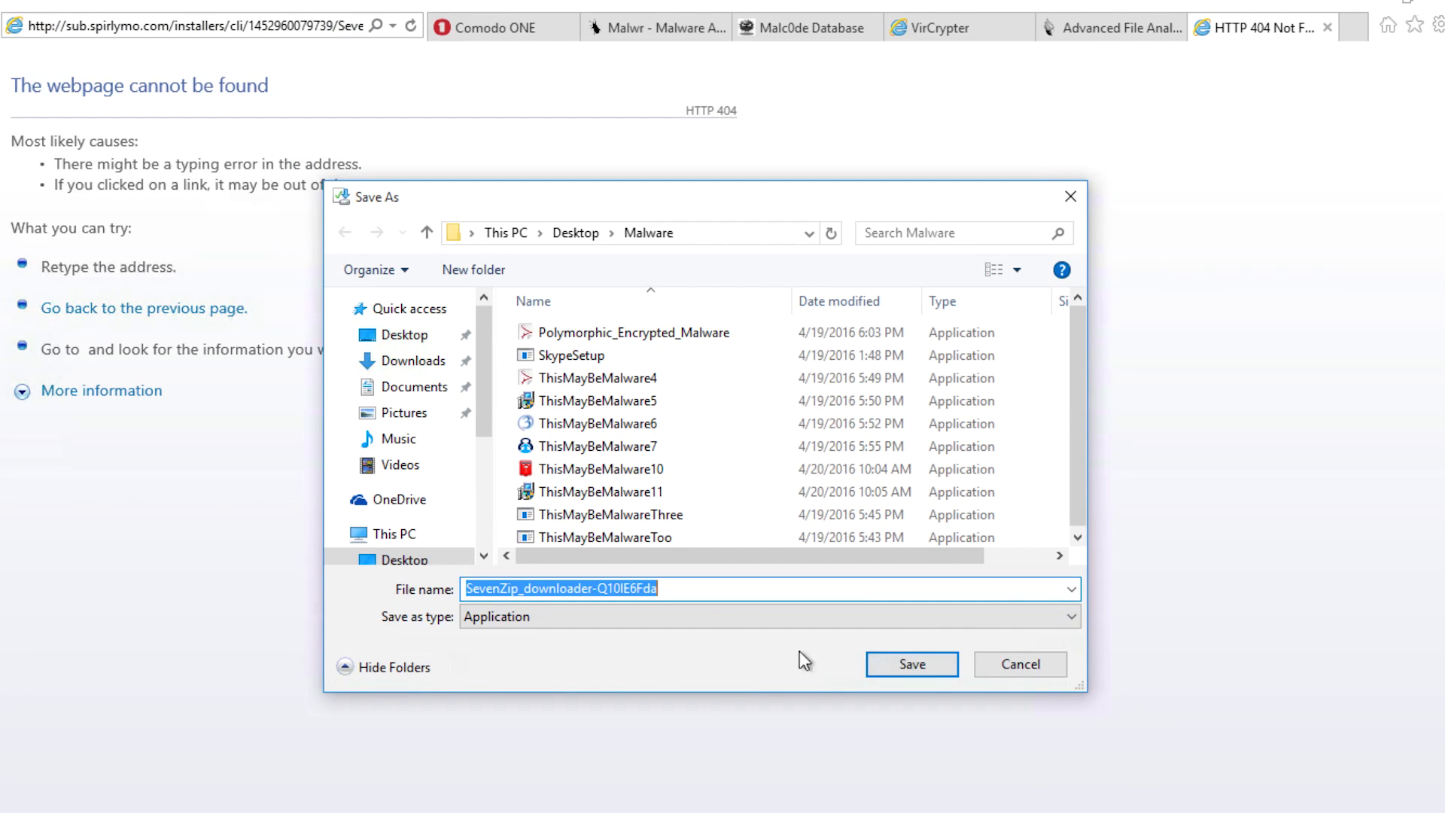
pyautogui.click(662, 491)
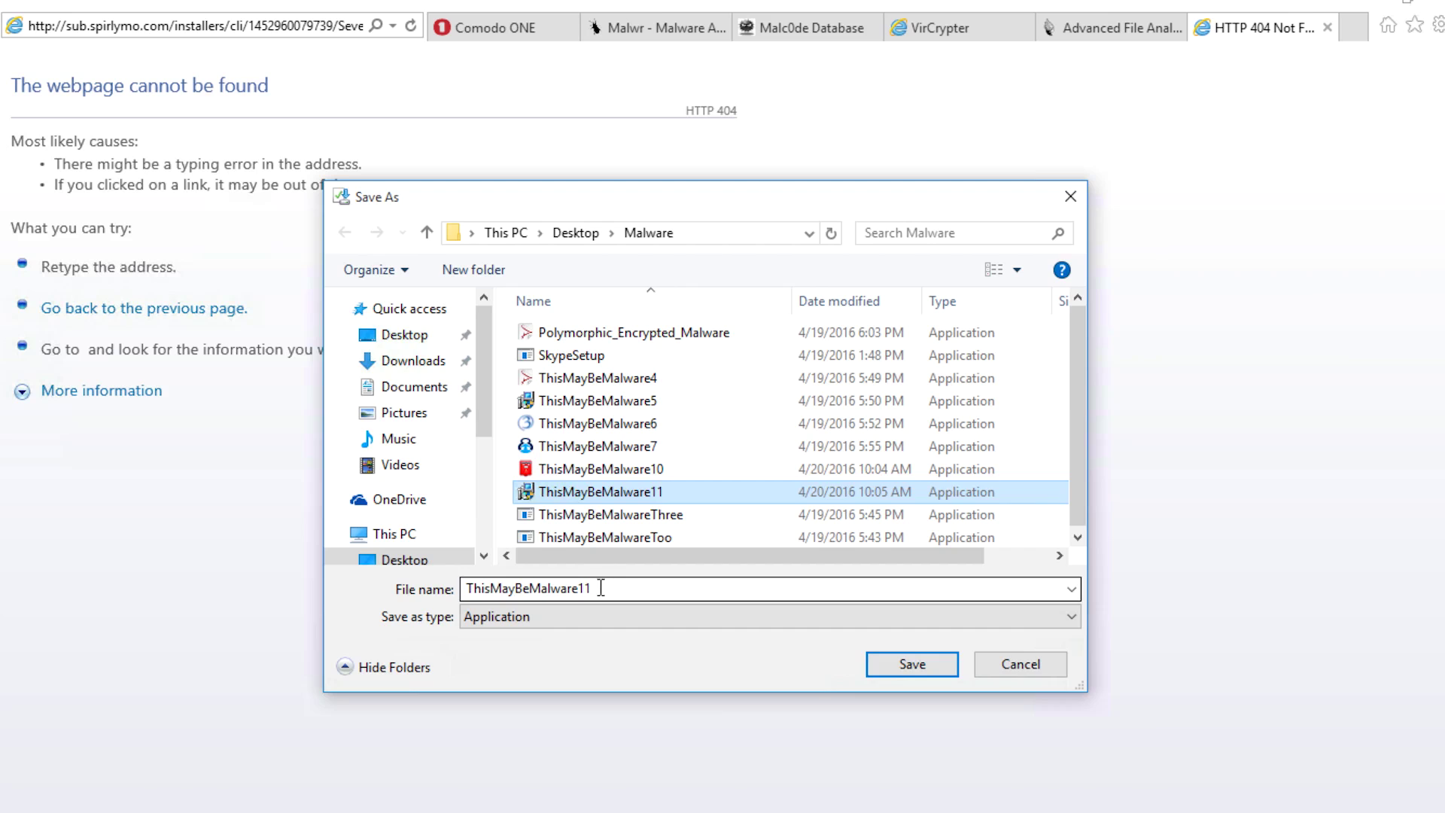
pyautogui.doubleClick(592, 587)
pyautogui.click(592, 587)
pyautogui.press('BackSpace')
pyautogui.write('2')
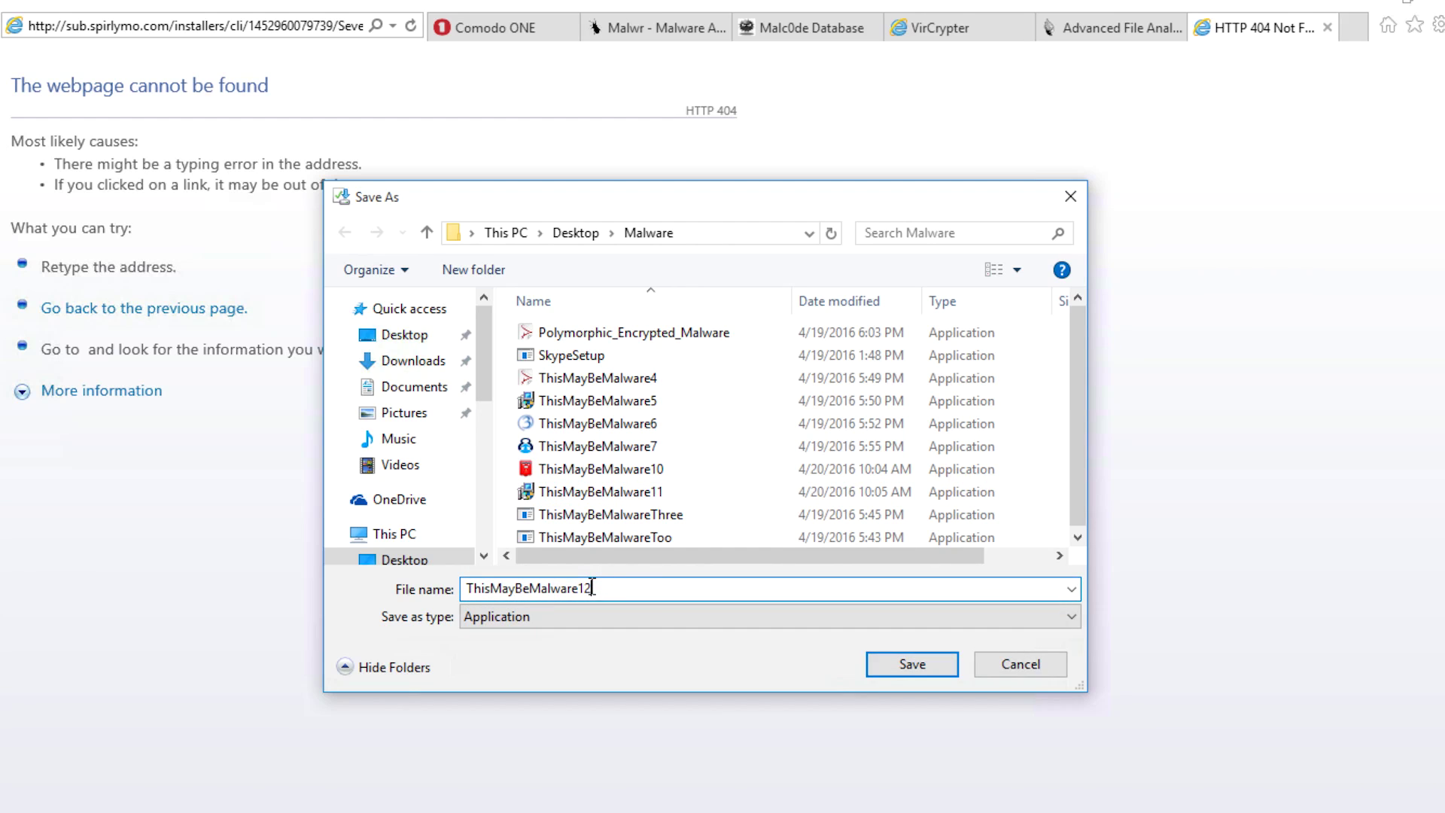
pyautogui.click(904, 665)
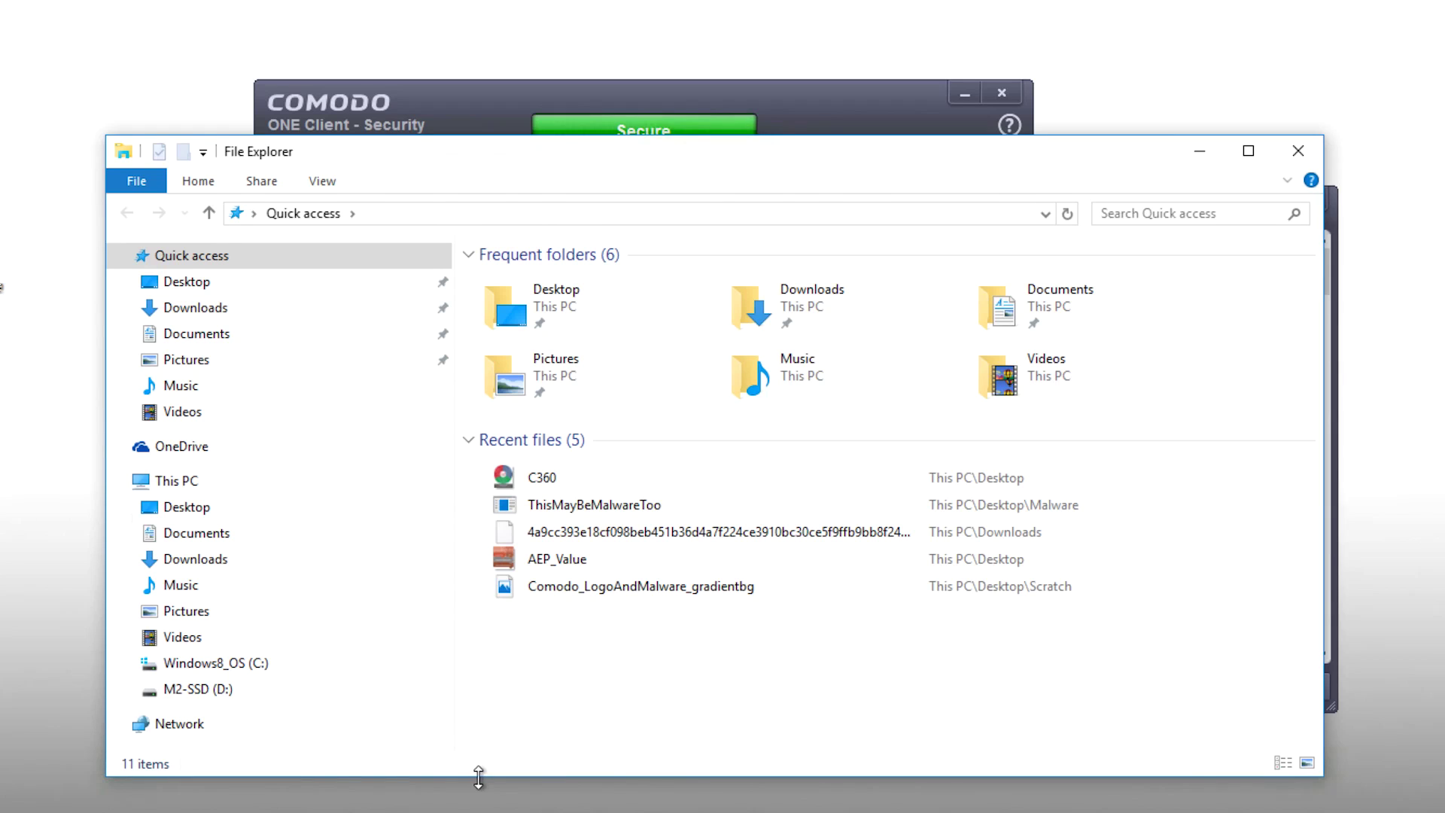
# Open Desktop\Malware and run ThisMayBeMalware6, allowing its security warning.
pyautogui.doubleClick(511, 301)
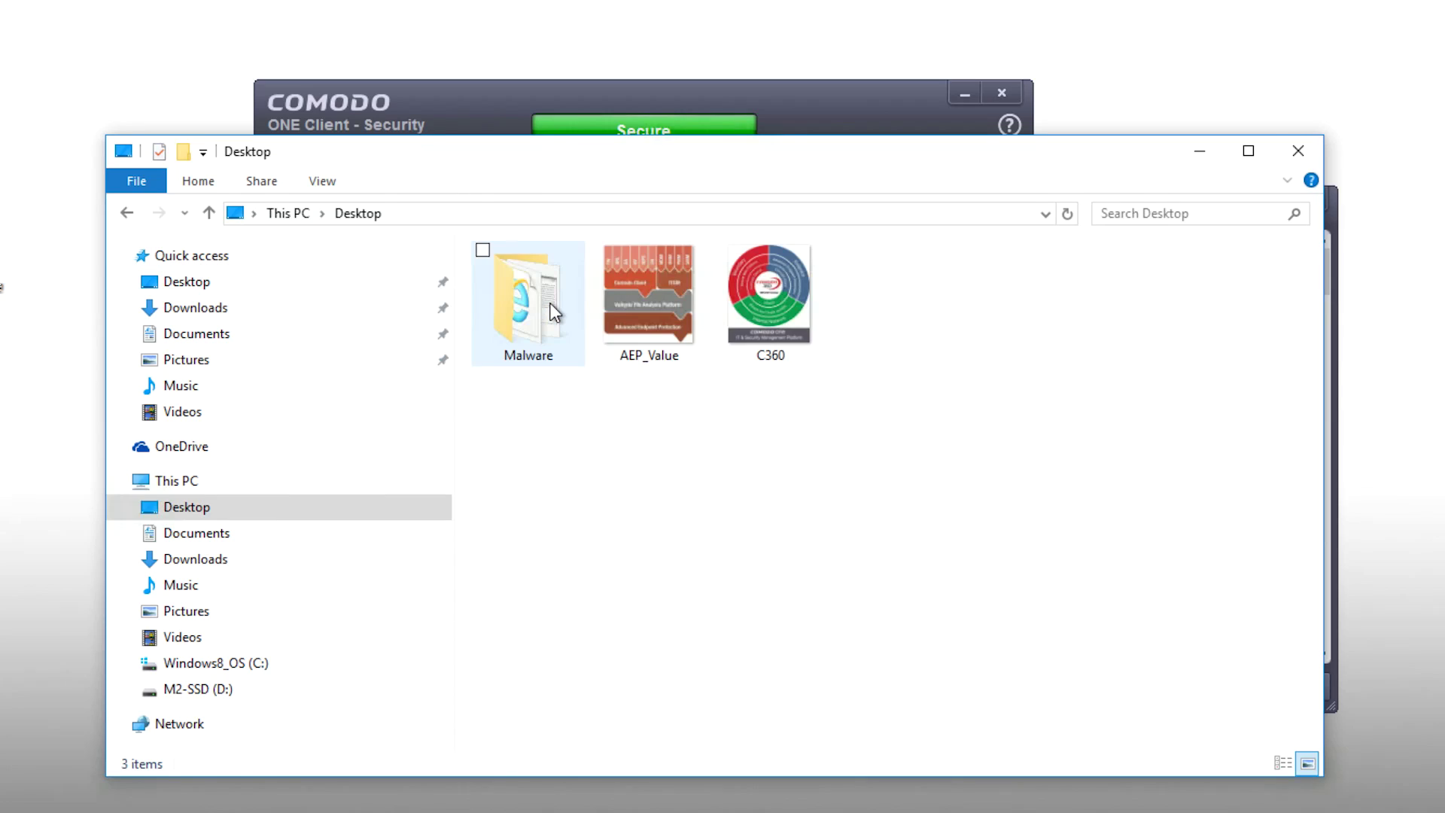
pyautogui.doubleClick(554, 311)
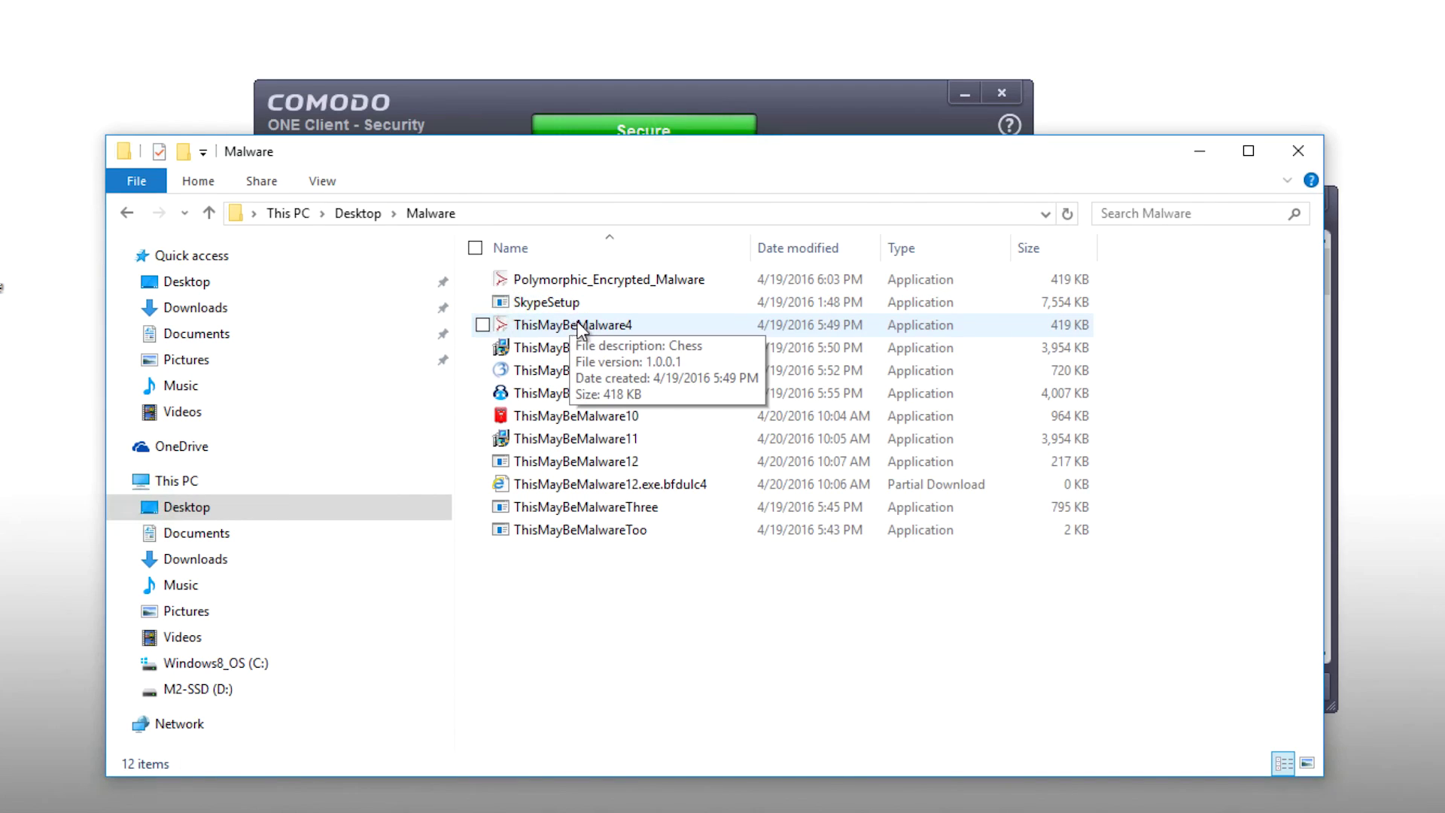
pyautogui.doubleClick(628, 348)
pyautogui.click(771, 484)
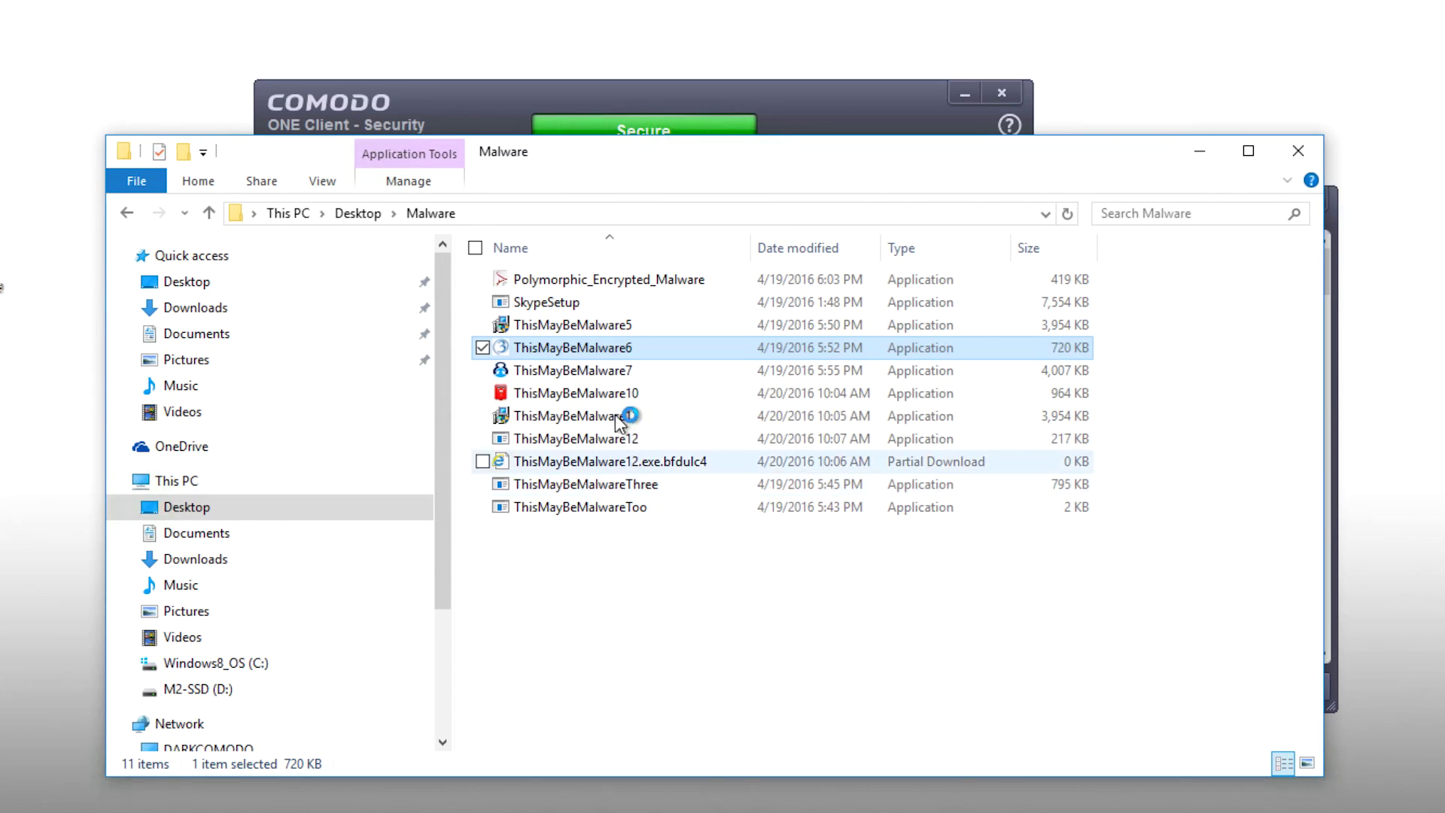
# Run ThisMayBeMalware7 and approve its security warning and UAC prompts with Yes.
pyautogui.doubleClick(609, 371)
pyautogui.click(772, 482)
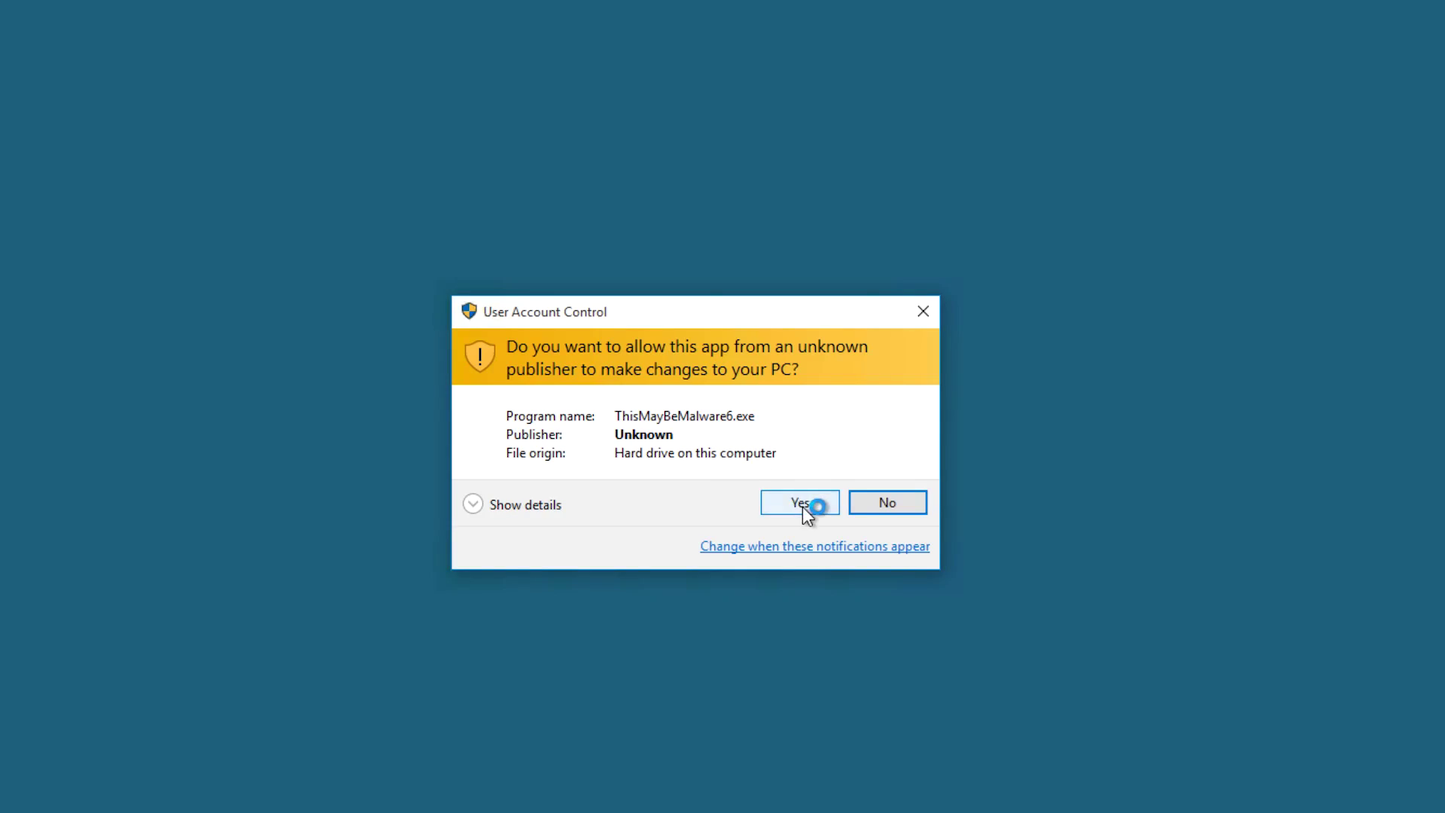
pyautogui.click(802, 507)
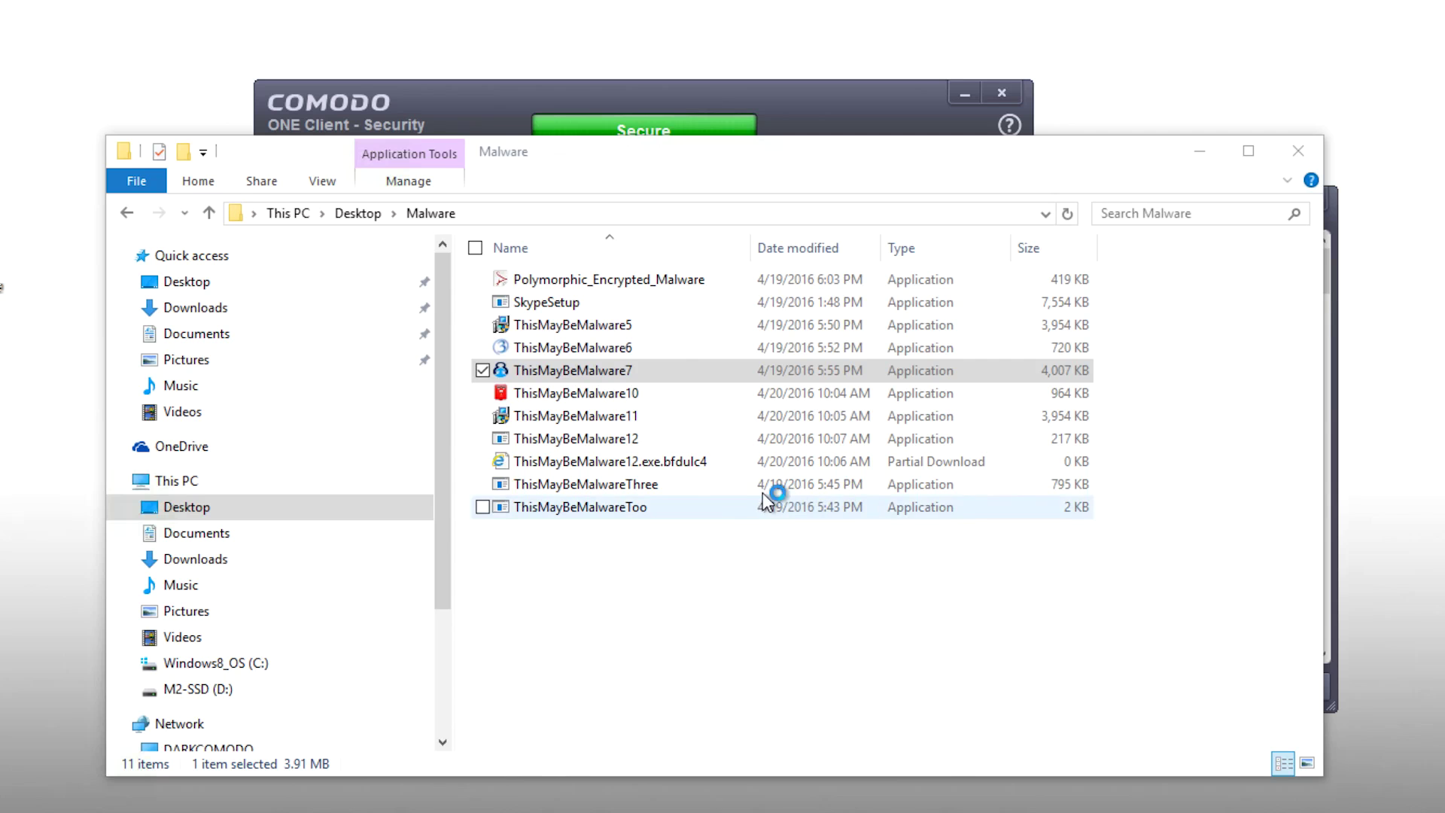
pyautogui.click(616, 410)
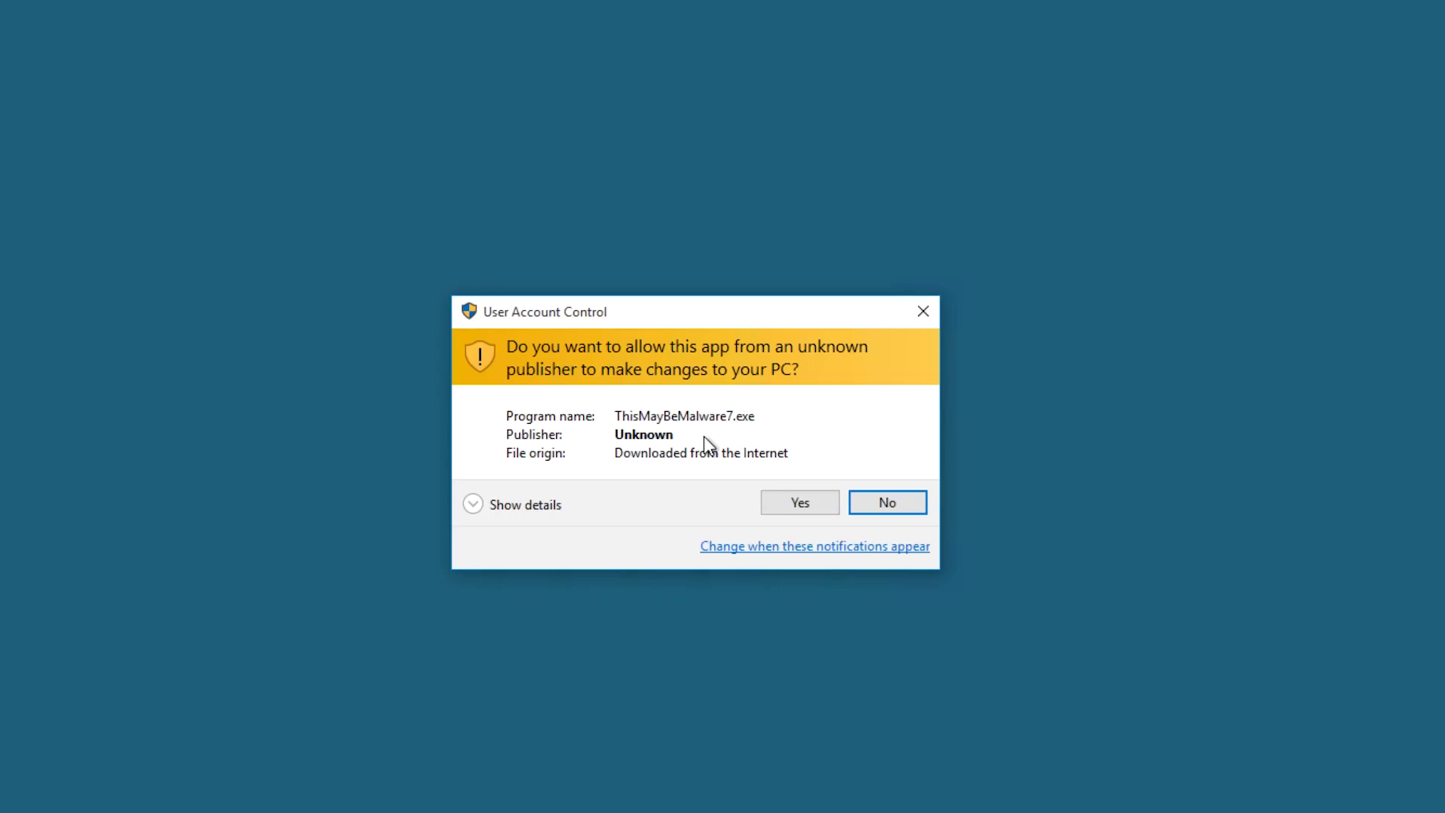
pyautogui.click(796, 501)
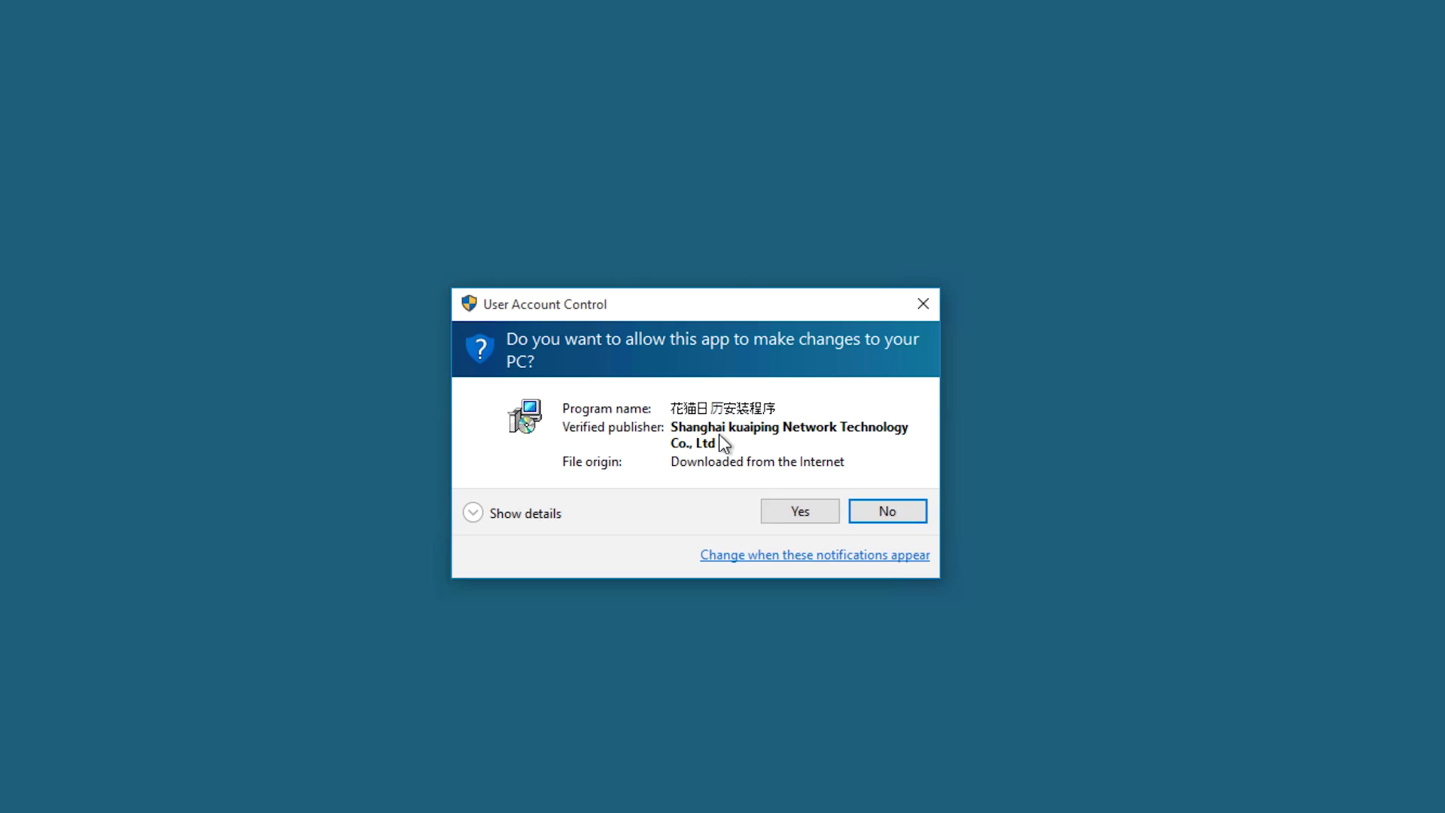
pyautogui.click(783, 511)
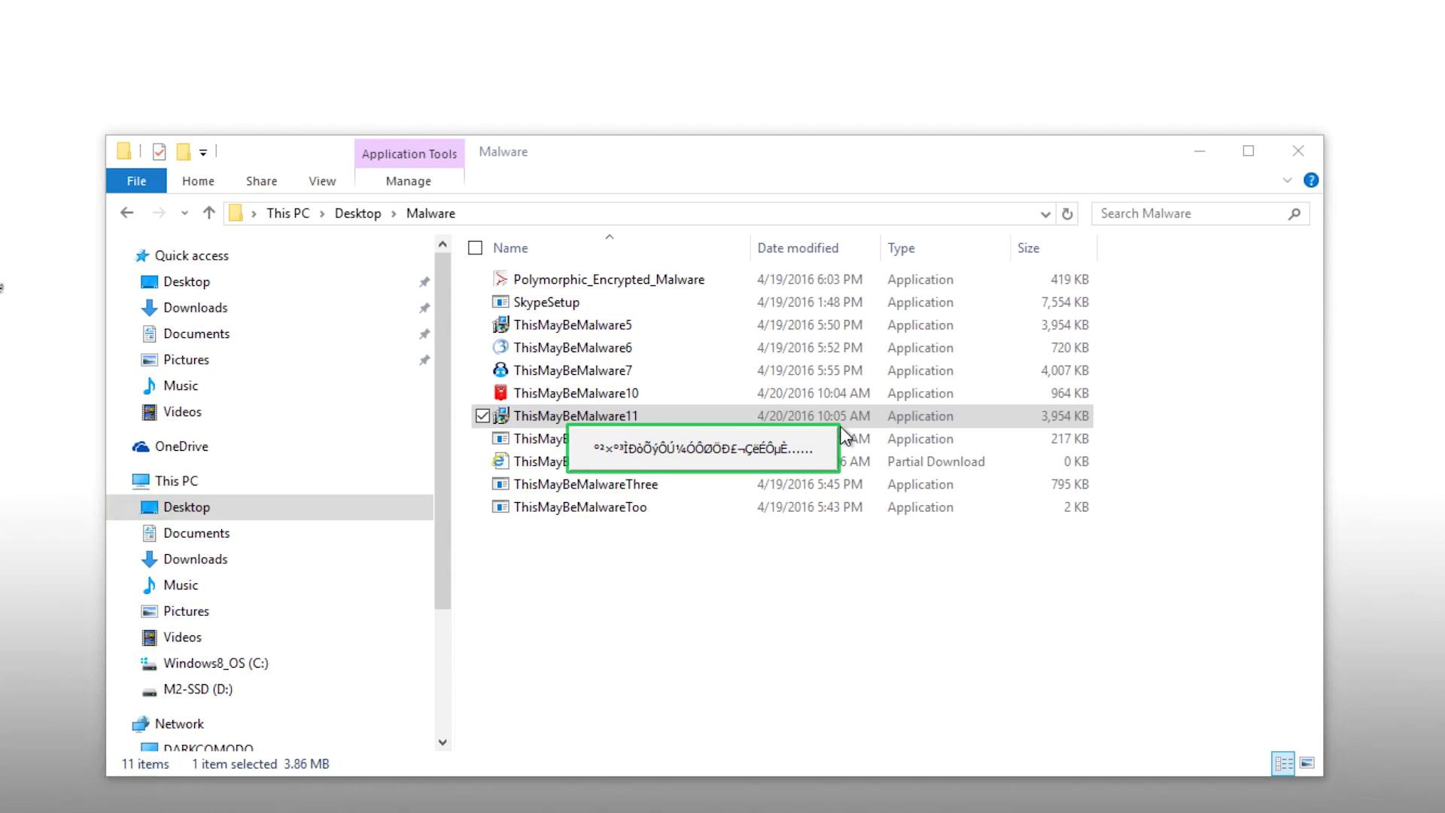
# Run ThisMayBeMalware11 so its Chinese extraction wizard targeting C:\Program Files (x86)\hmrl appears.
pyautogui.click(650, 421)
pyautogui.click(849, 418)
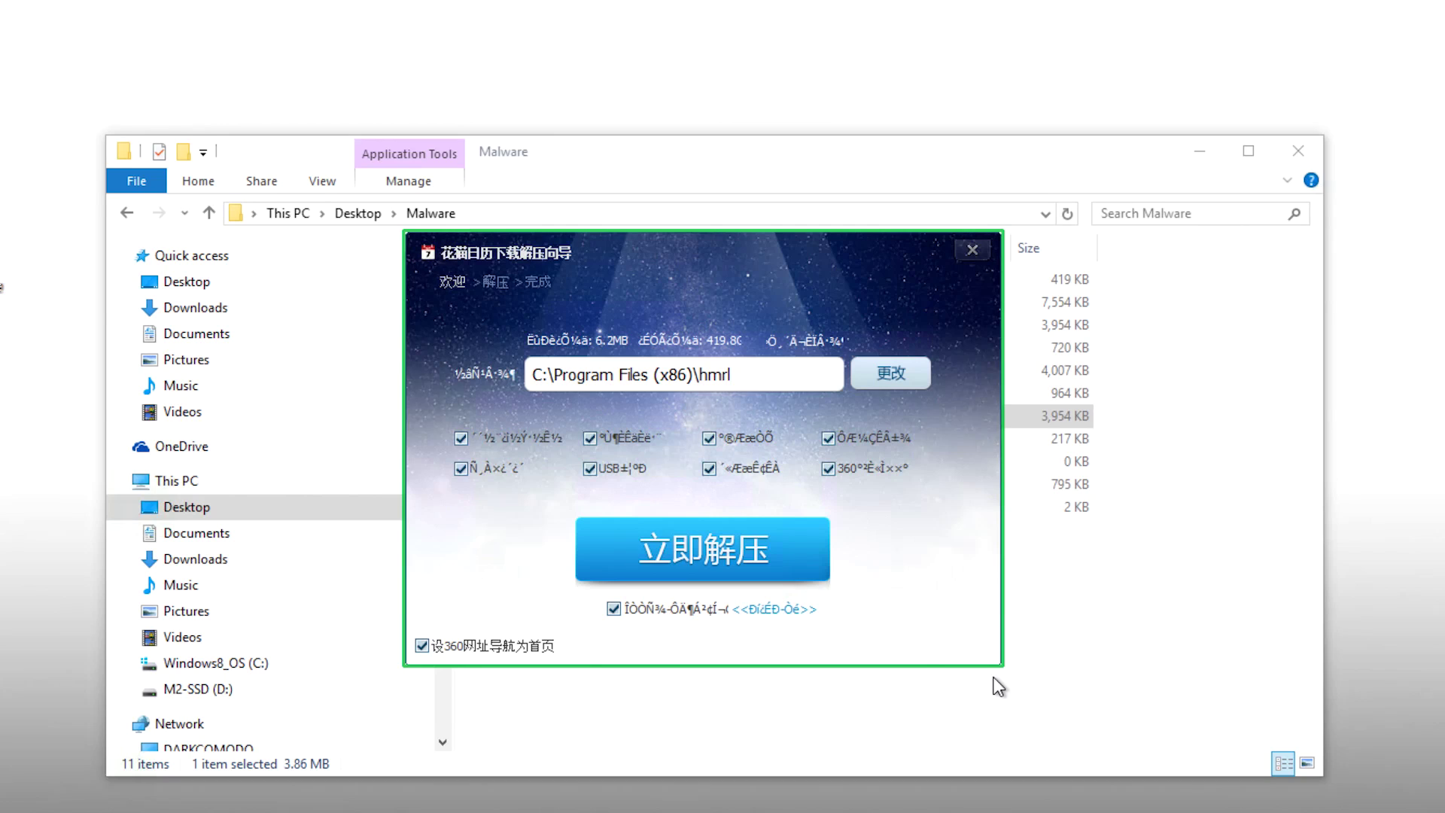
# Start extraction with 立即解压, then finish with 完成安装 to close the installer.
pyautogui.click(734, 550)
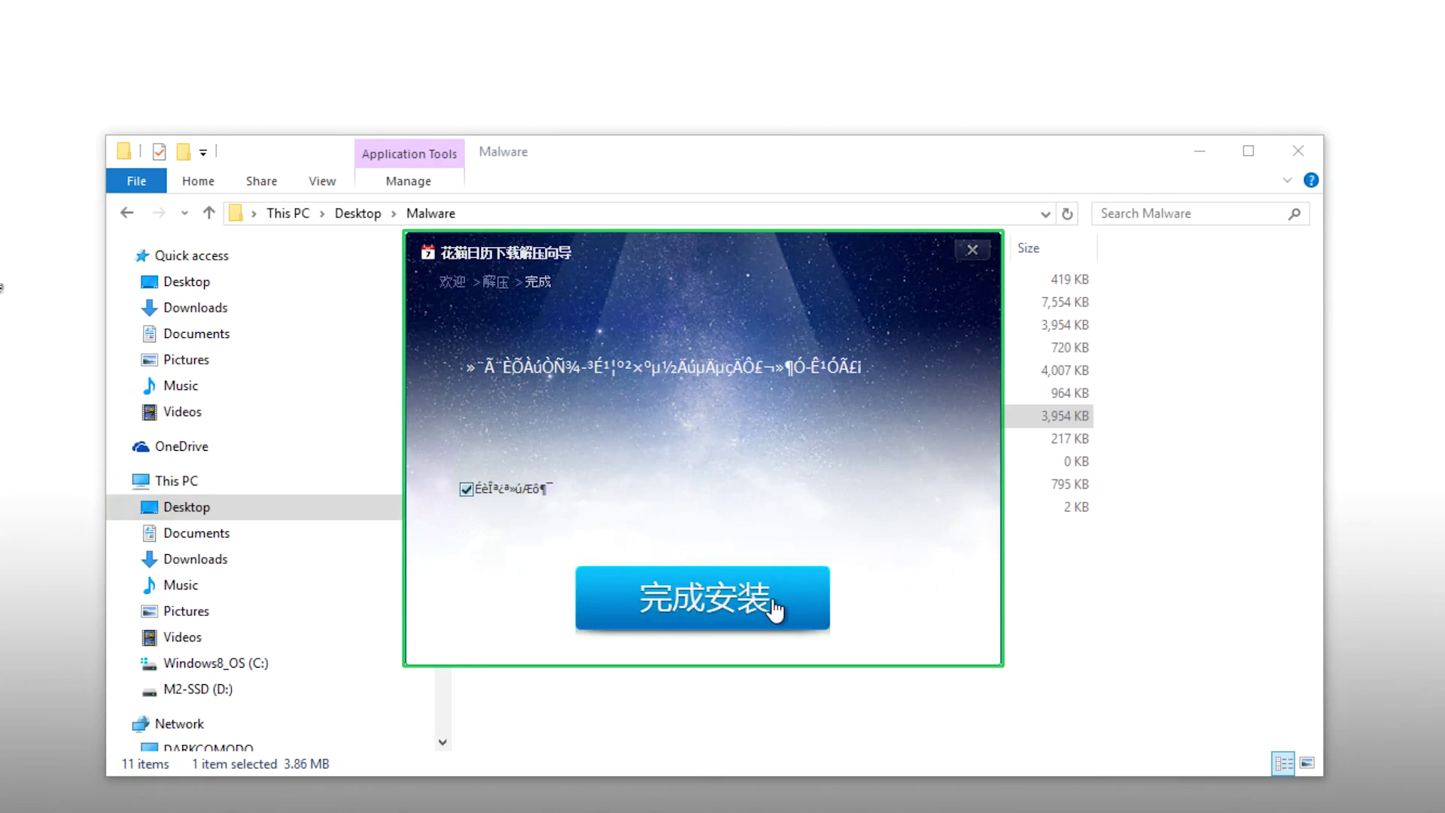
pyautogui.click(776, 602)
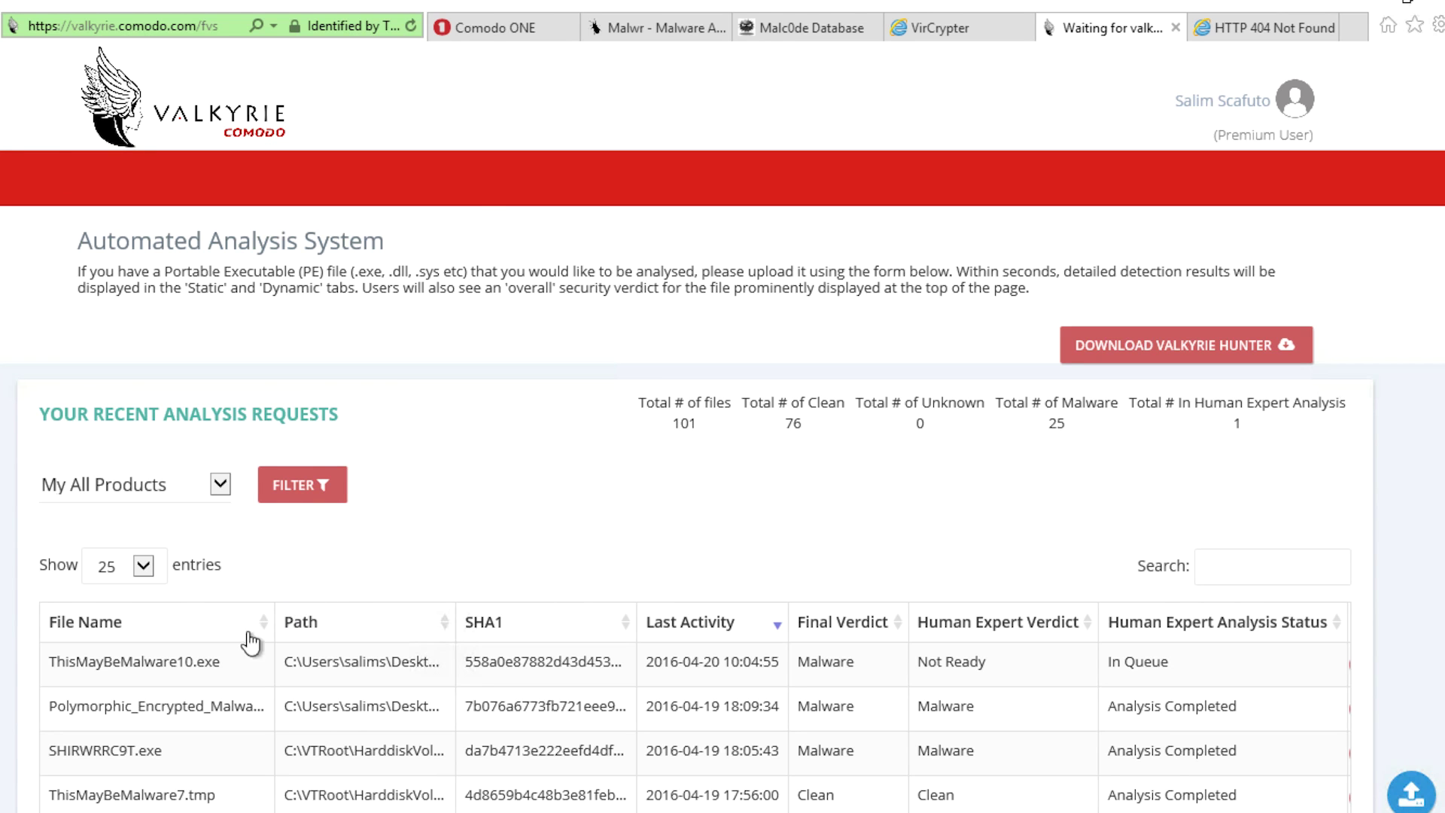
# Open the Valkyrie report for ThisMayBeMalware10.exe and review its Malware verdict summary.
pyautogui.doubleClick(217, 661)
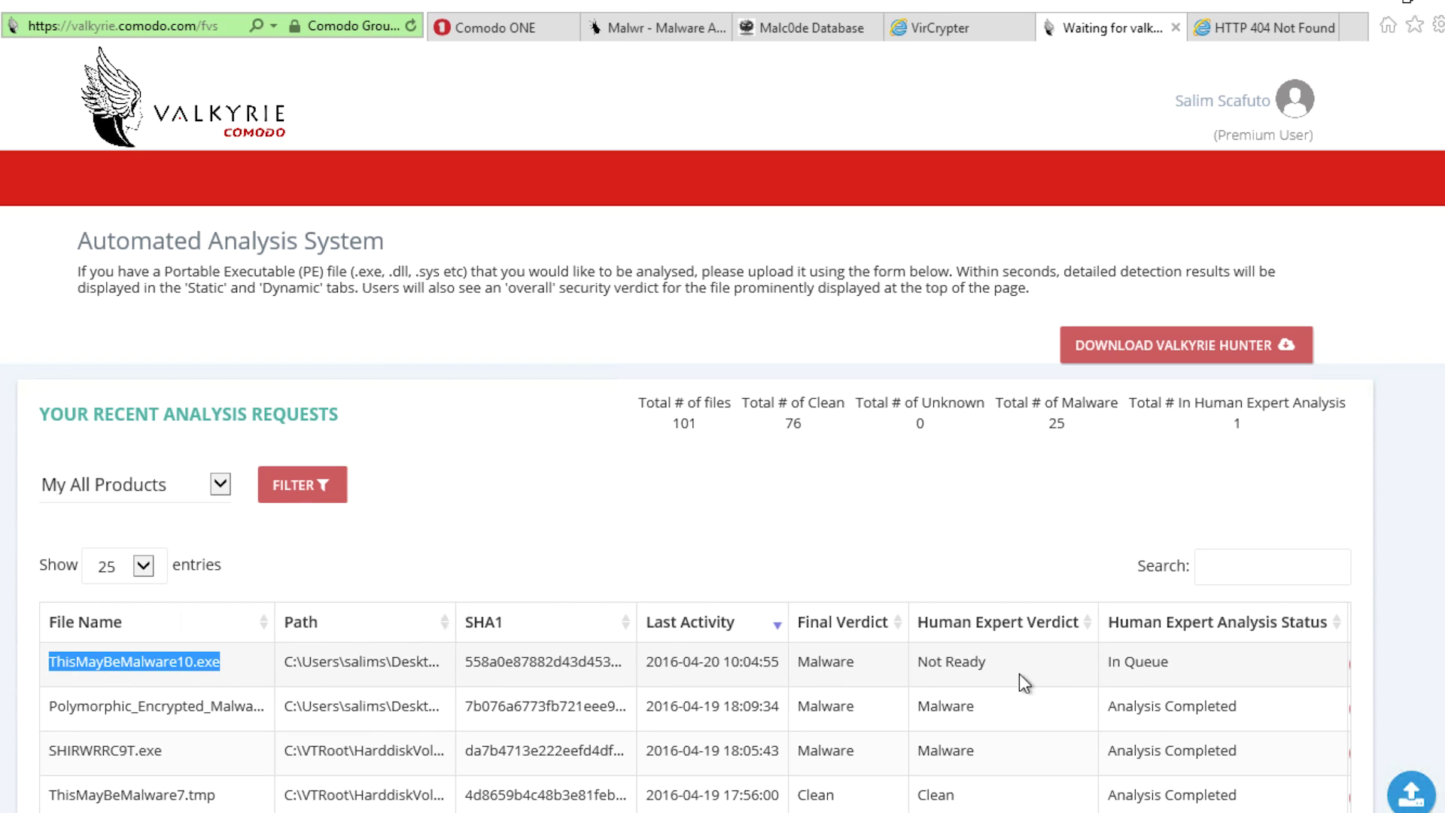
pyautogui.click(1348, 661)
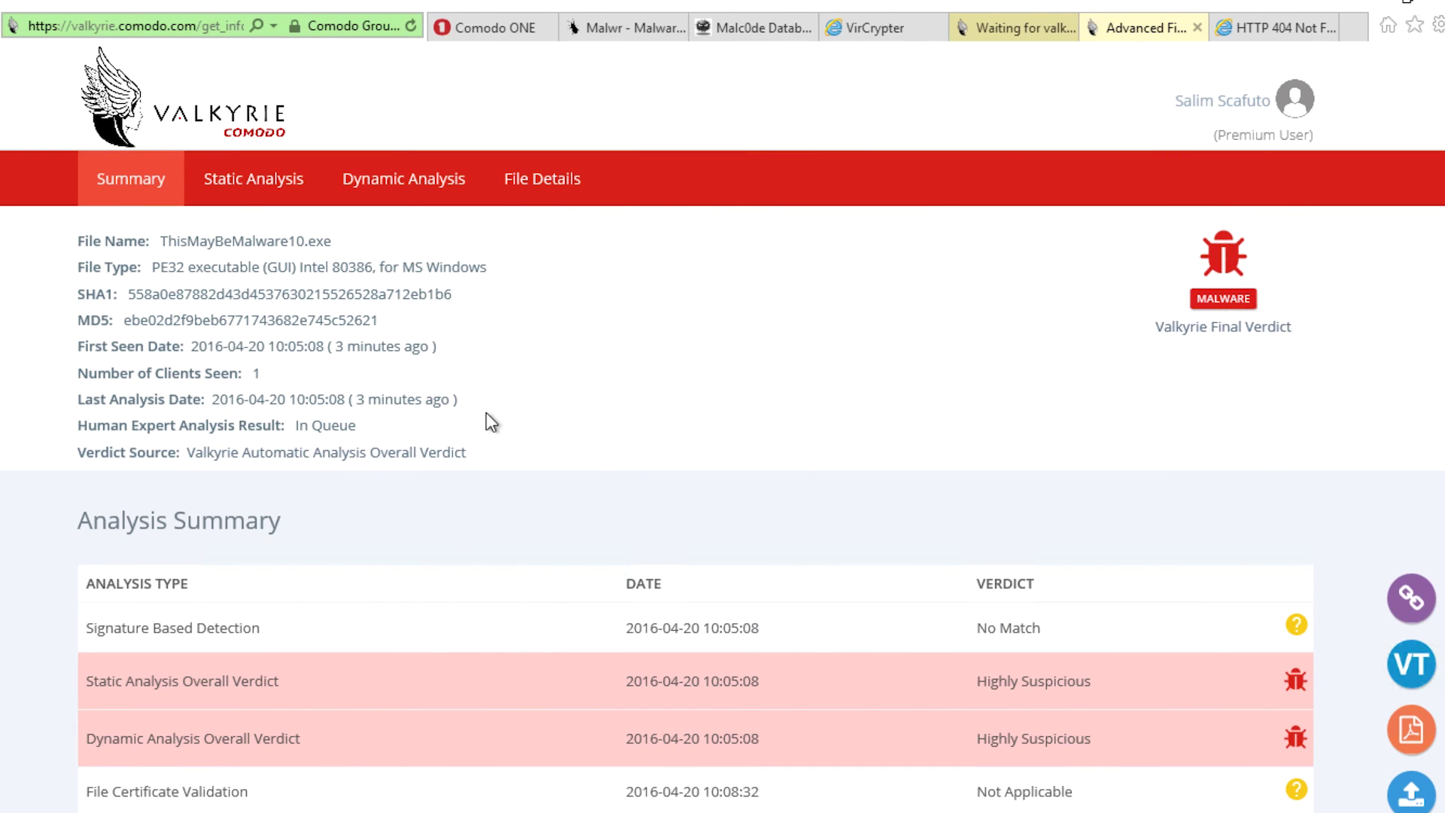
pyautogui.scroll(-1, 558, 476)
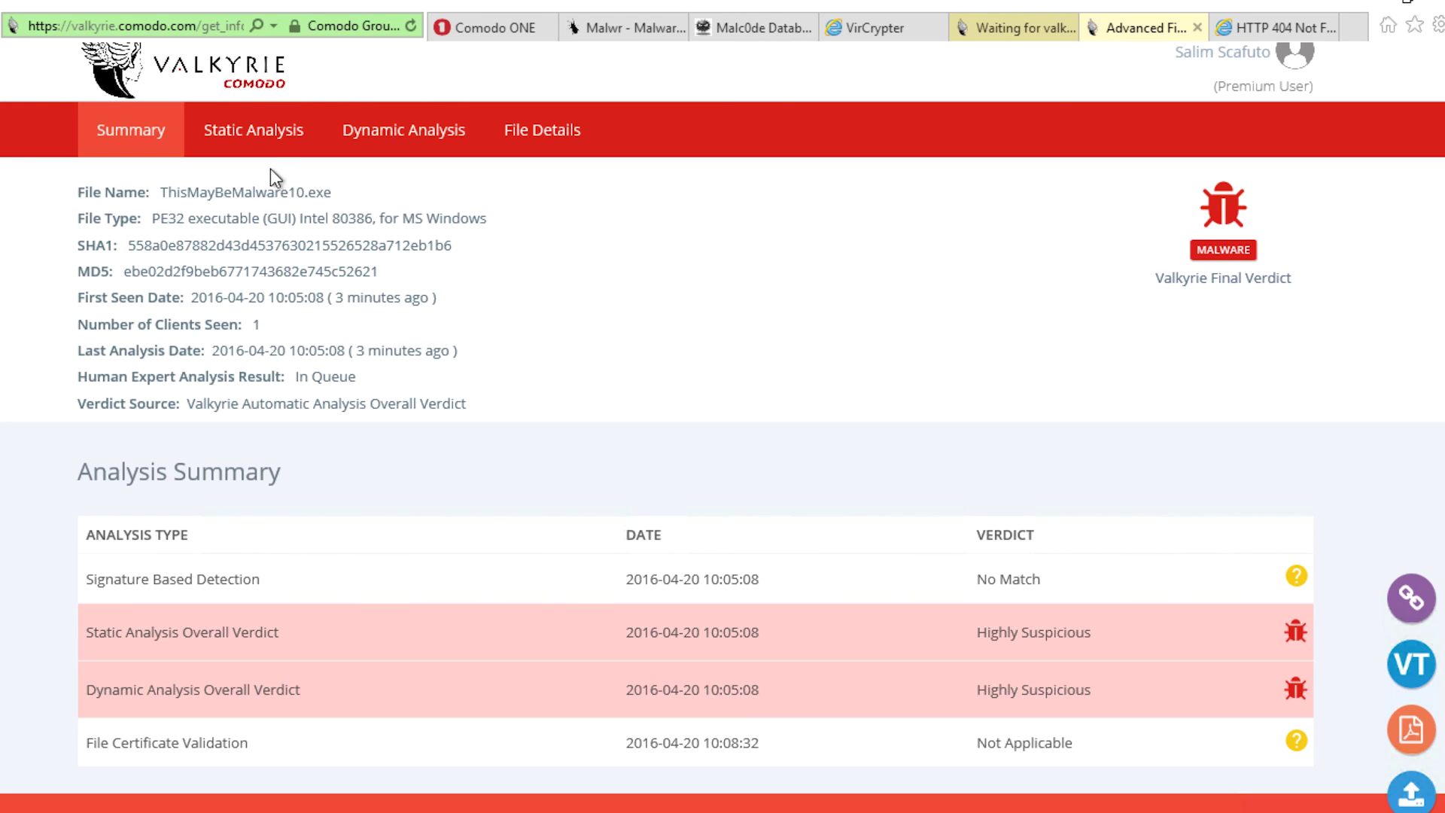
# Review the Static Analysis detector results, then the Dynamic Analysis results.
pyautogui.click(257, 132)
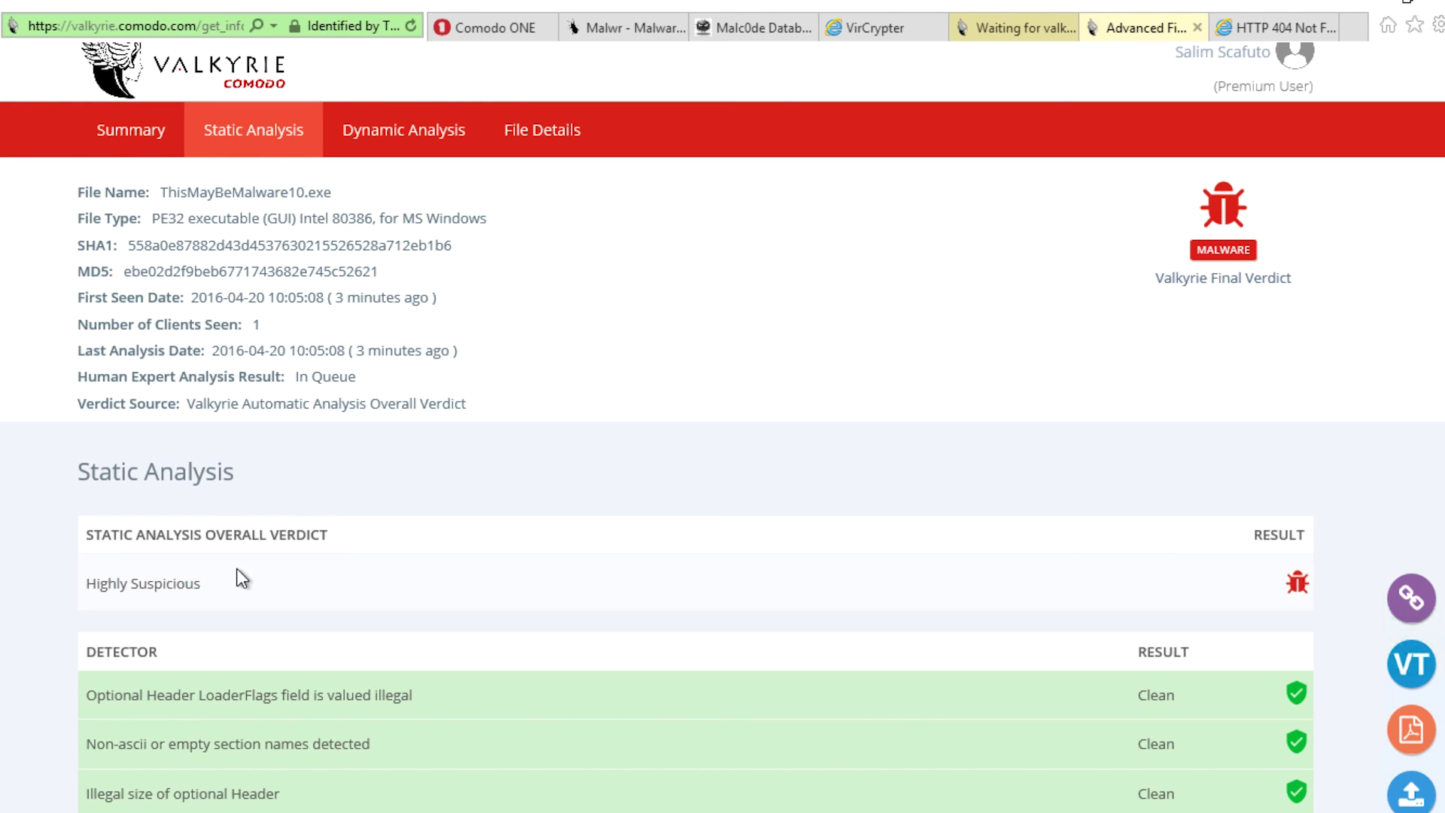
pyautogui.scroll(-5, 280, 575)
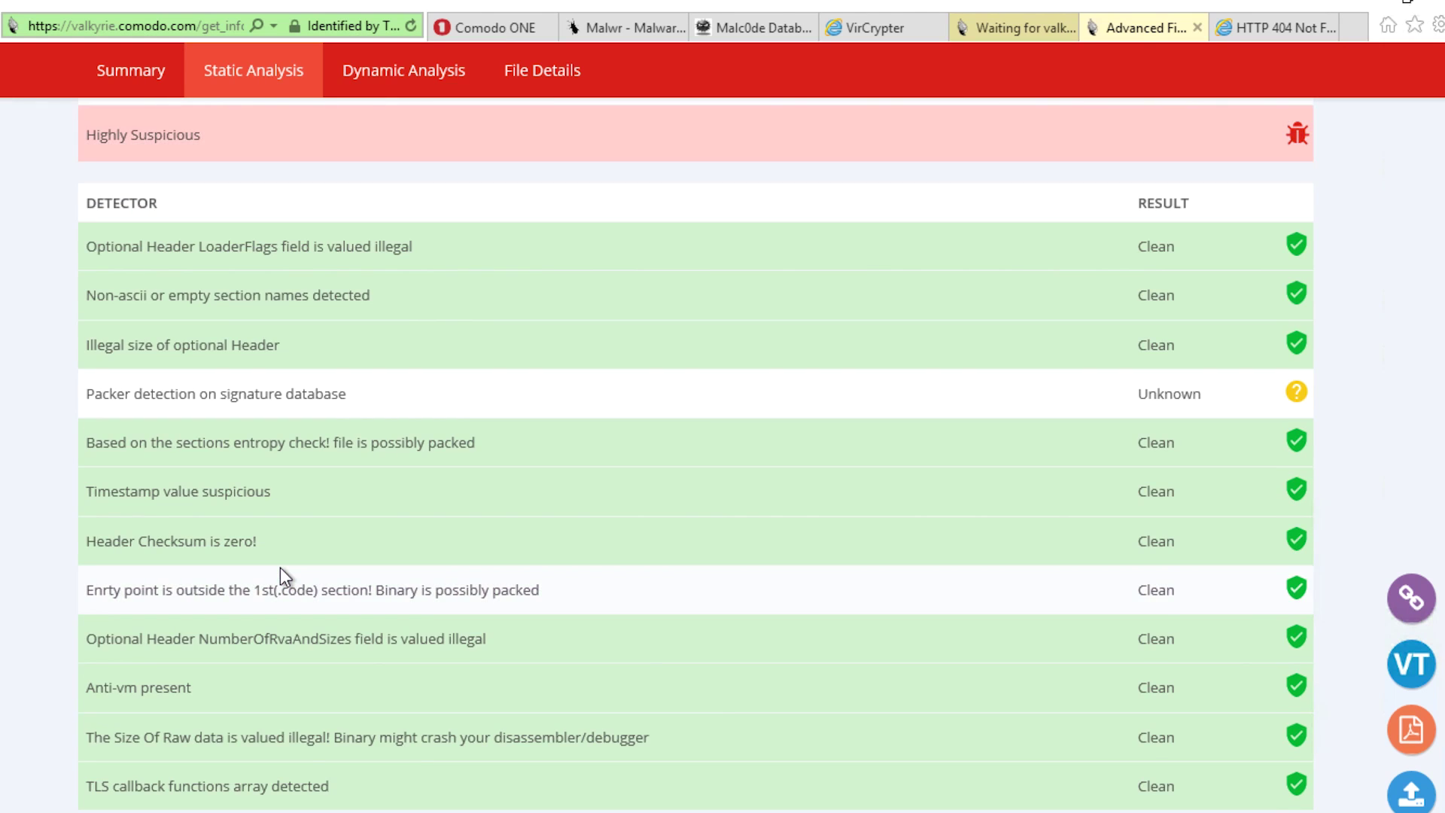
pyautogui.scroll(3, 280, 572)
pyautogui.scroll(3, 280, 566)
pyautogui.click(405, 200)
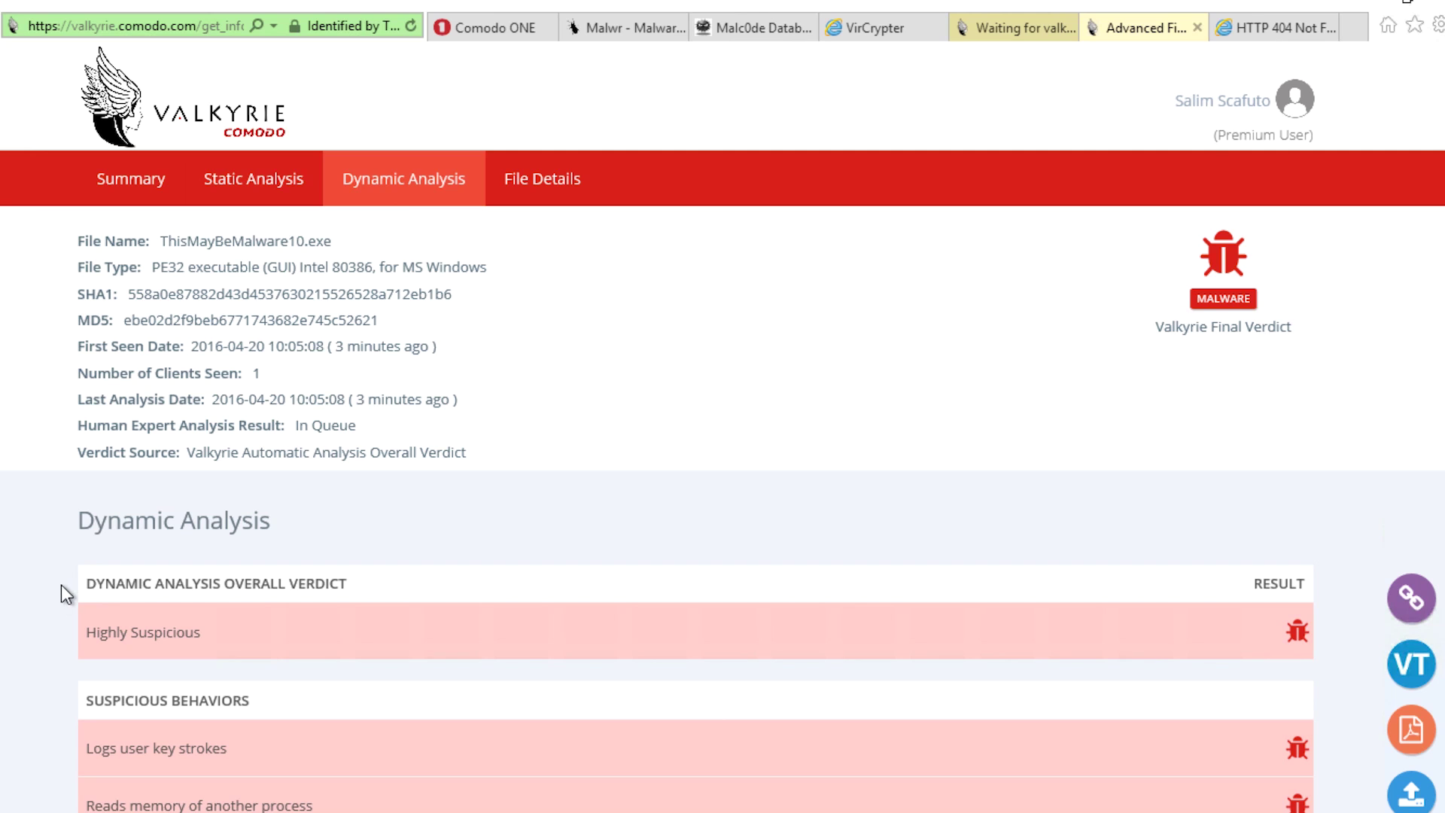
pyautogui.scroll(-4, 56, 594)
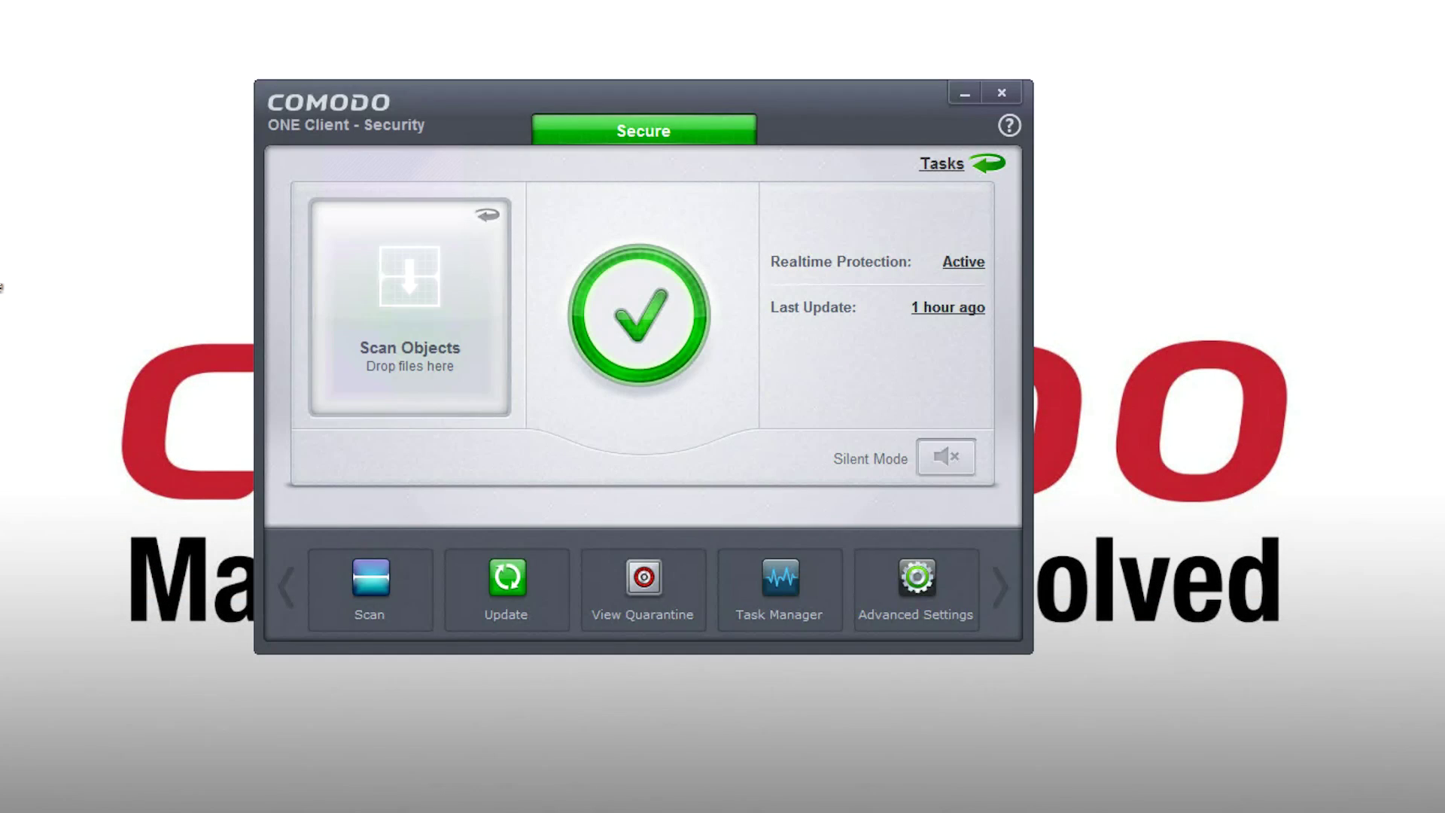
# Open Tasks > View Active Processes and scroll to ThisMayBeMalware11.exe, marked Fully Virtualized.
pyautogui.click(937, 169)
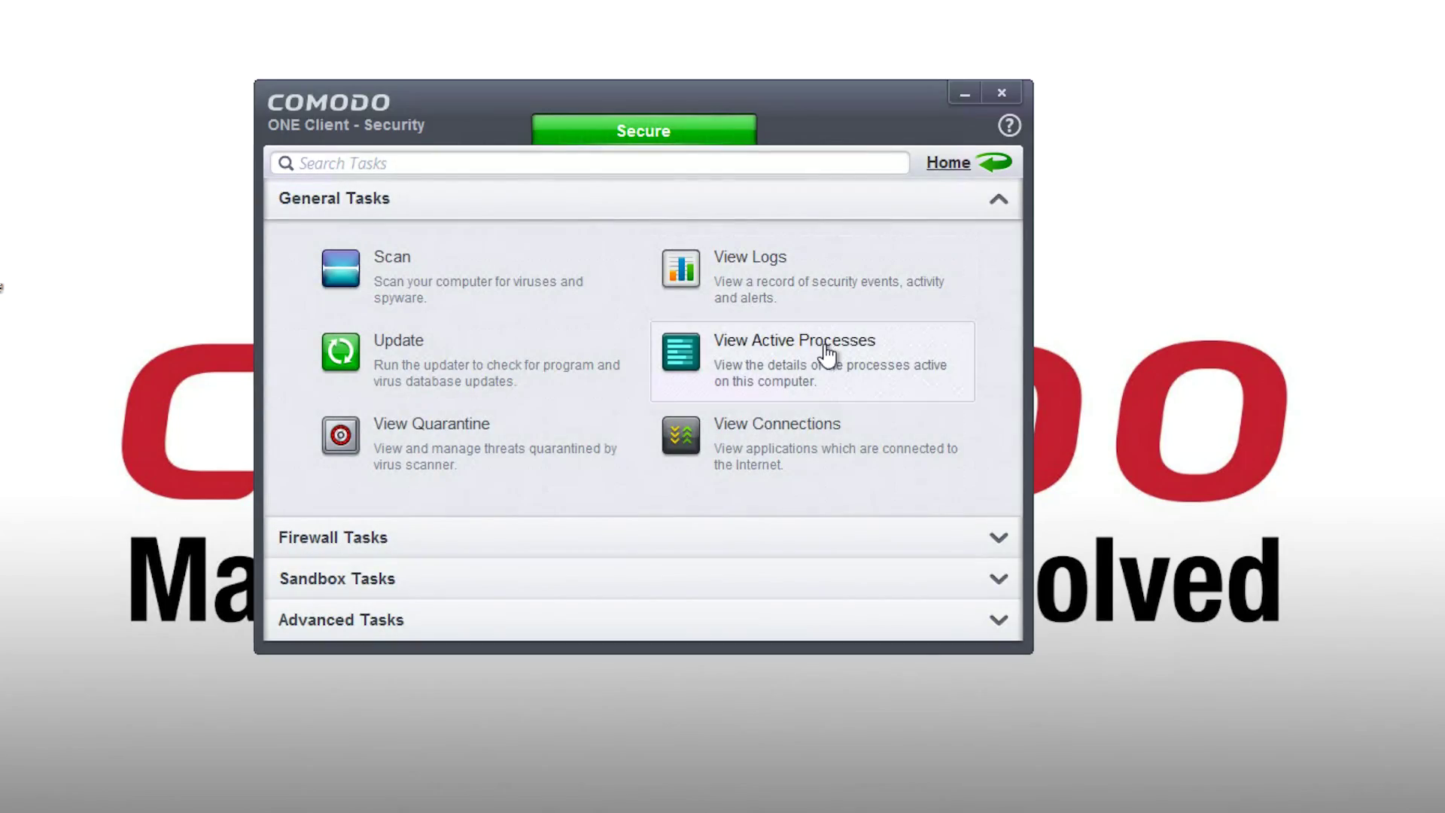
pyautogui.click(822, 355)
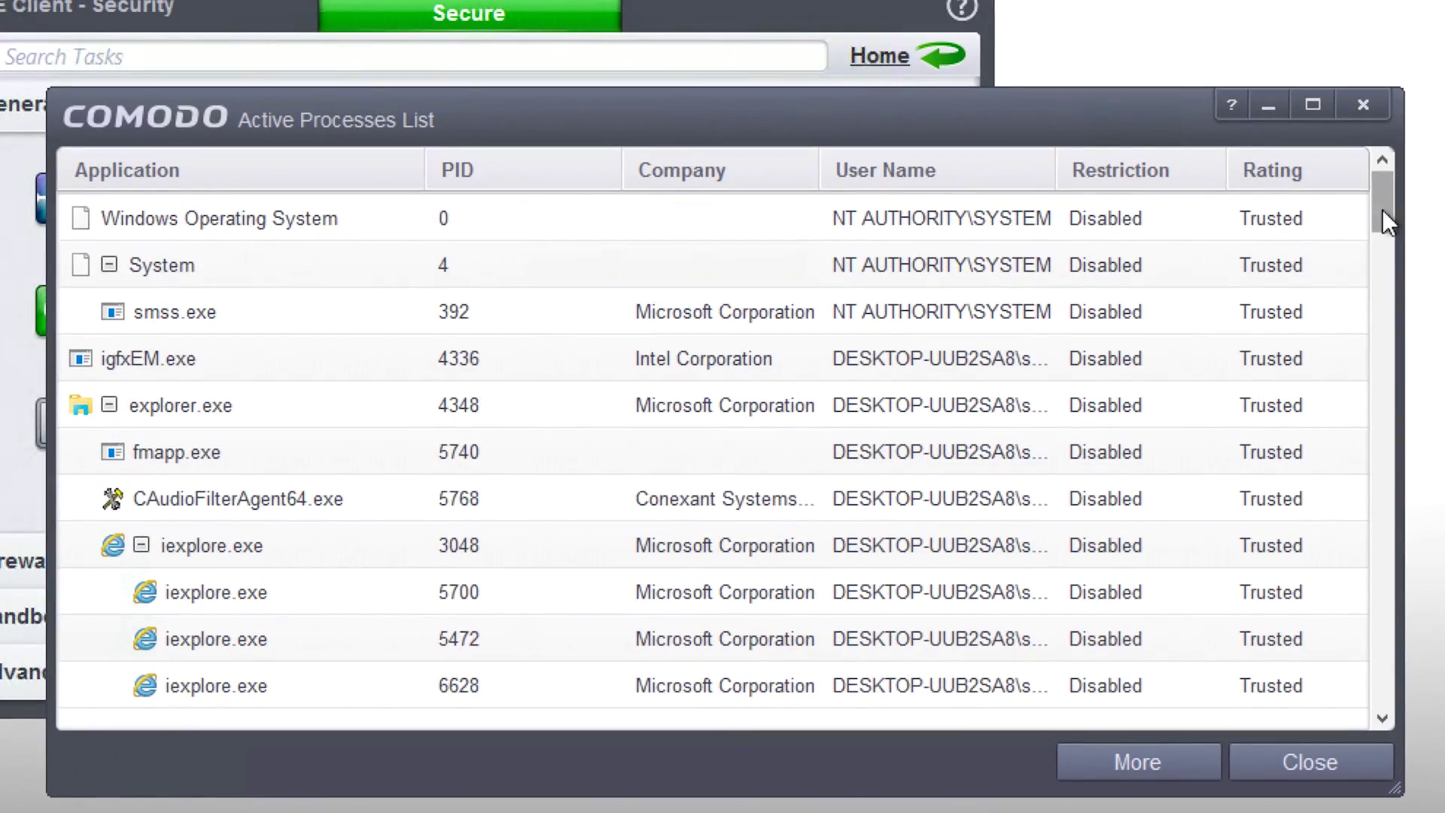
pyautogui.scroll(-2, 1344, 309)
pyautogui.moveTo(1391, 265); pyautogui.dragTo(1401, 438)
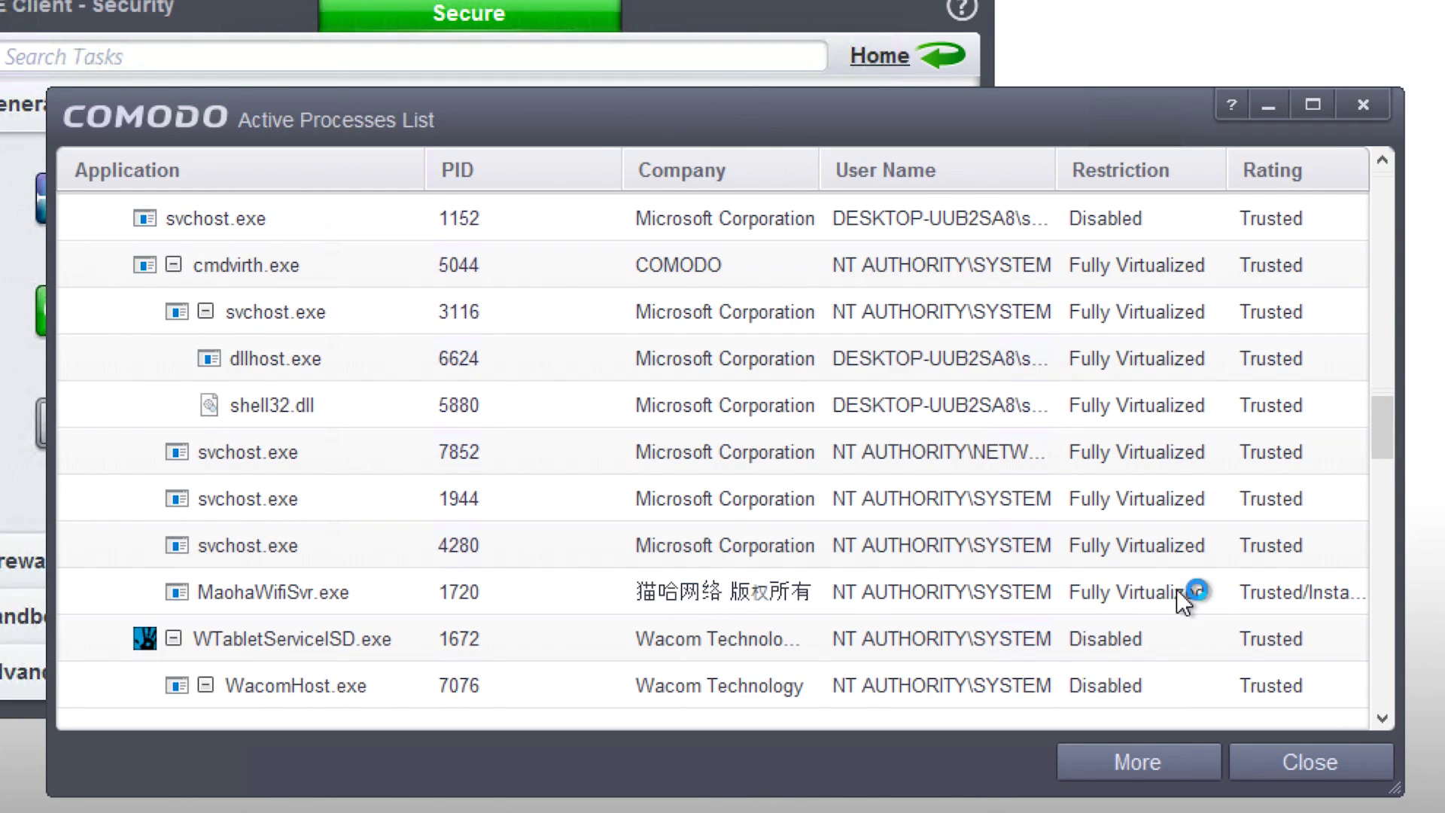
pyautogui.moveTo(1387, 423); pyautogui.dragTo(1324, 597)
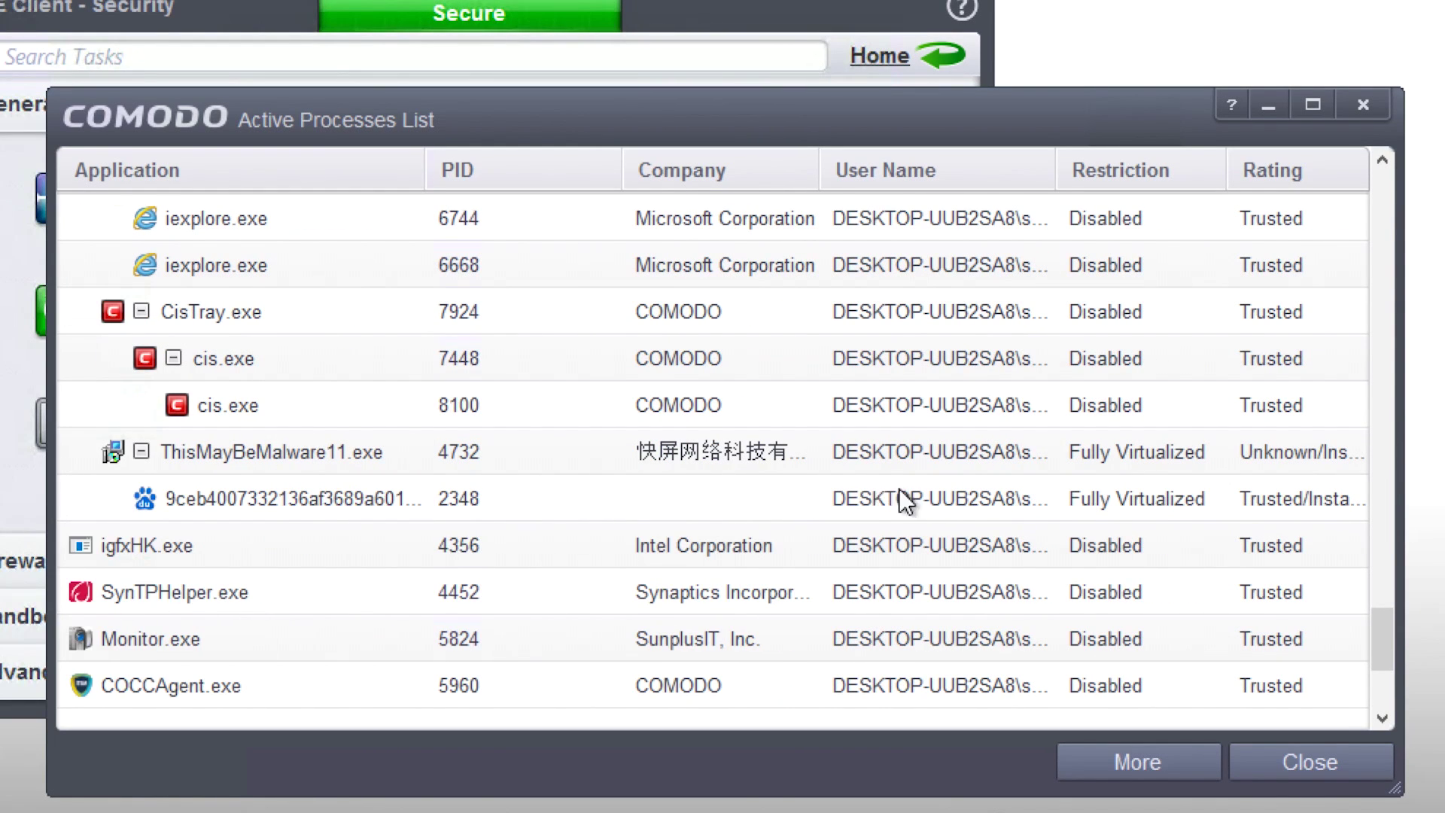
pyautogui.moveTo(1381, 634); pyautogui.dragTo(1384, 138)
# Close the process list and reset the sandbox from Sandbox Tasks using Erase Changes.
pyautogui.click(1363, 104)
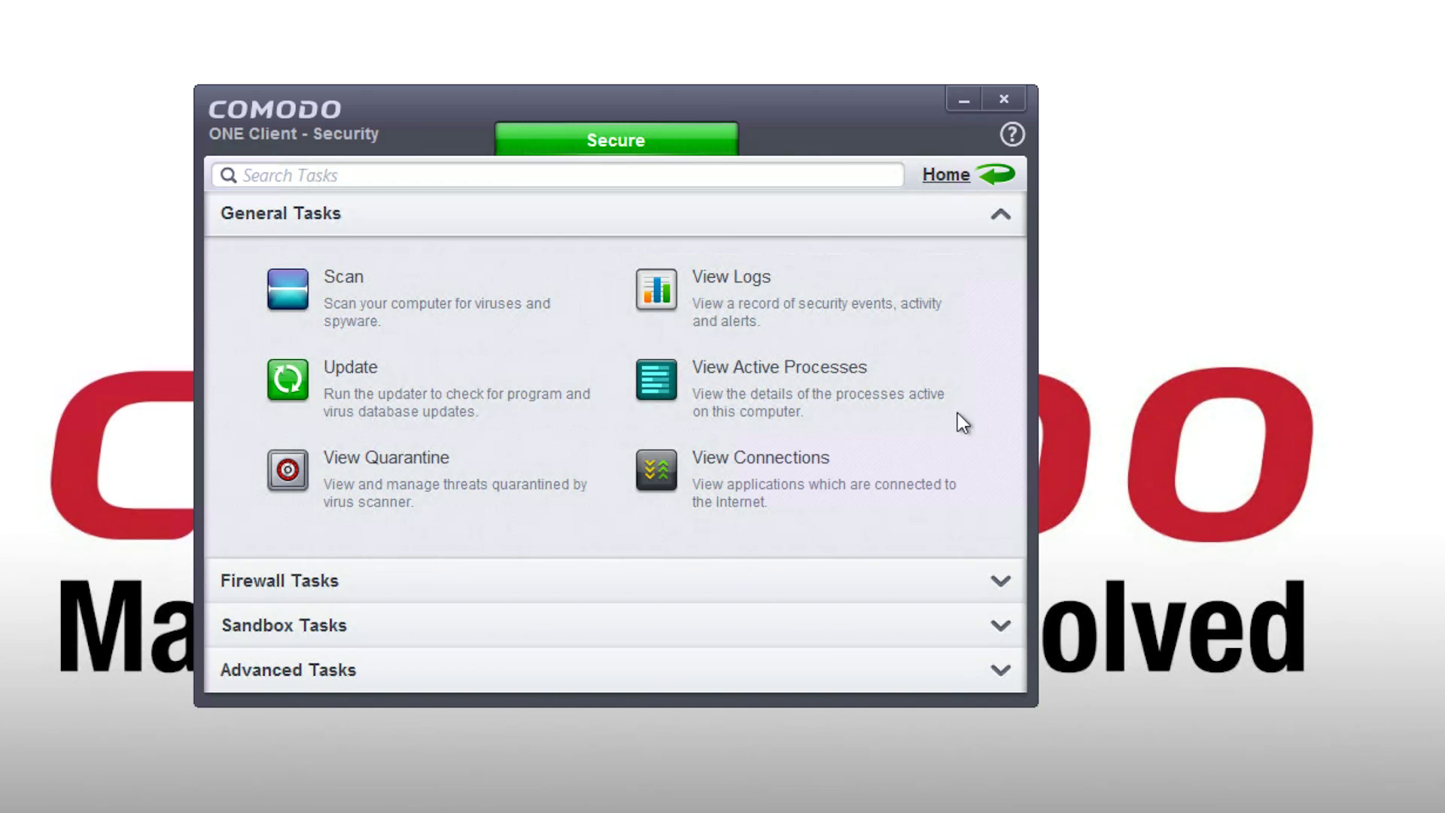
pyautogui.click(504, 629)
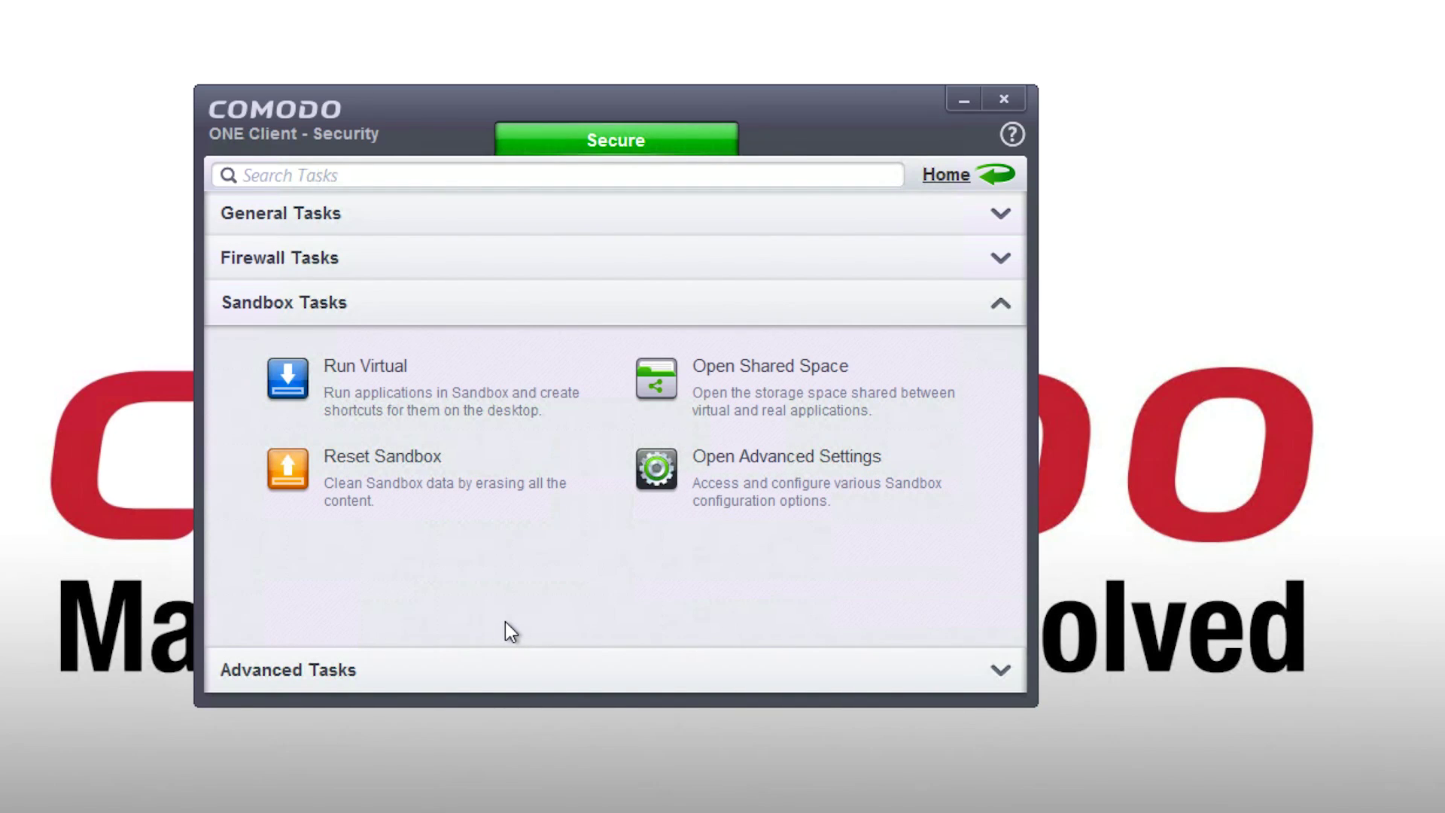
pyautogui.click(391, 485)
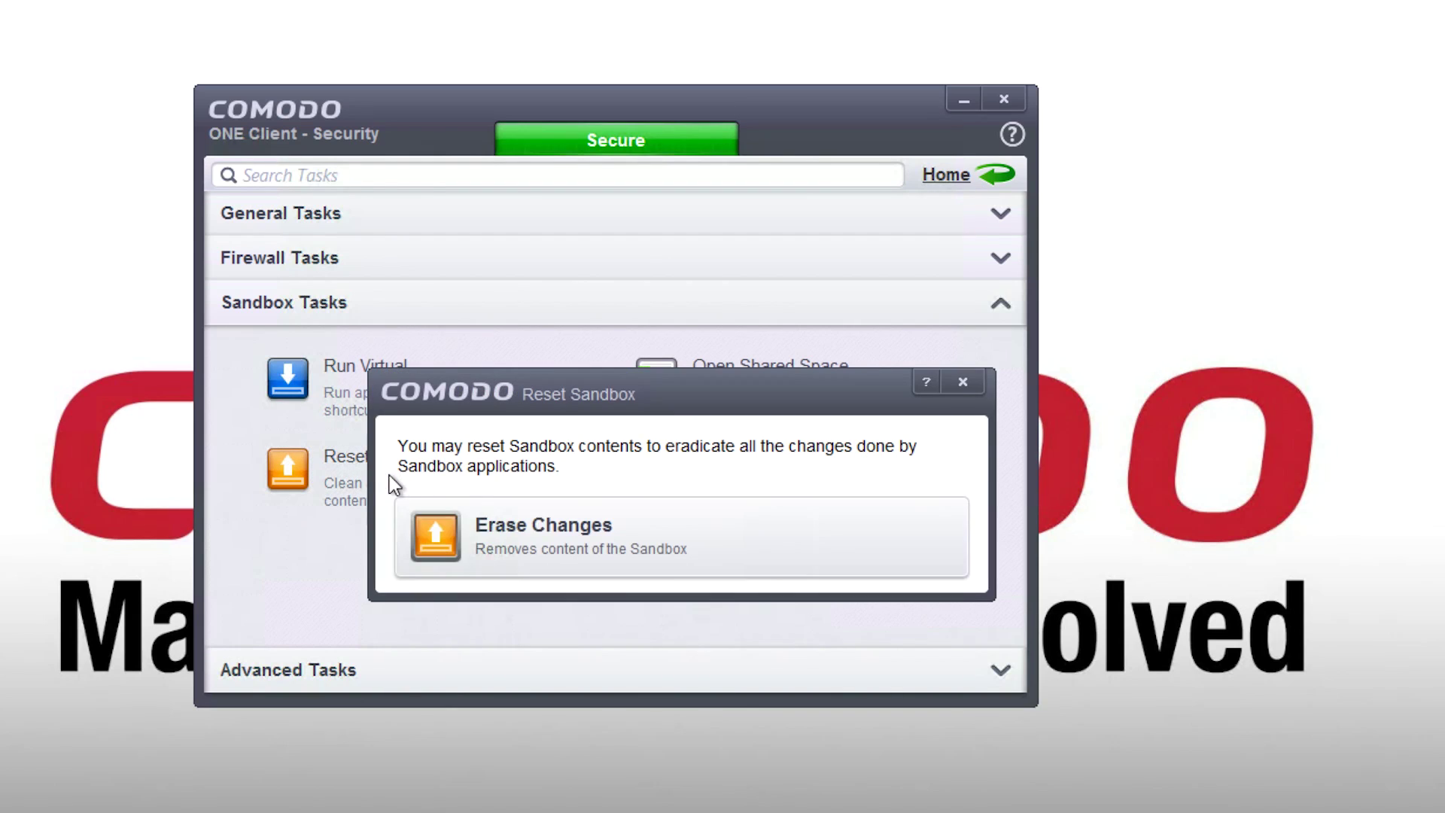
pyautogui.click(877, 551)
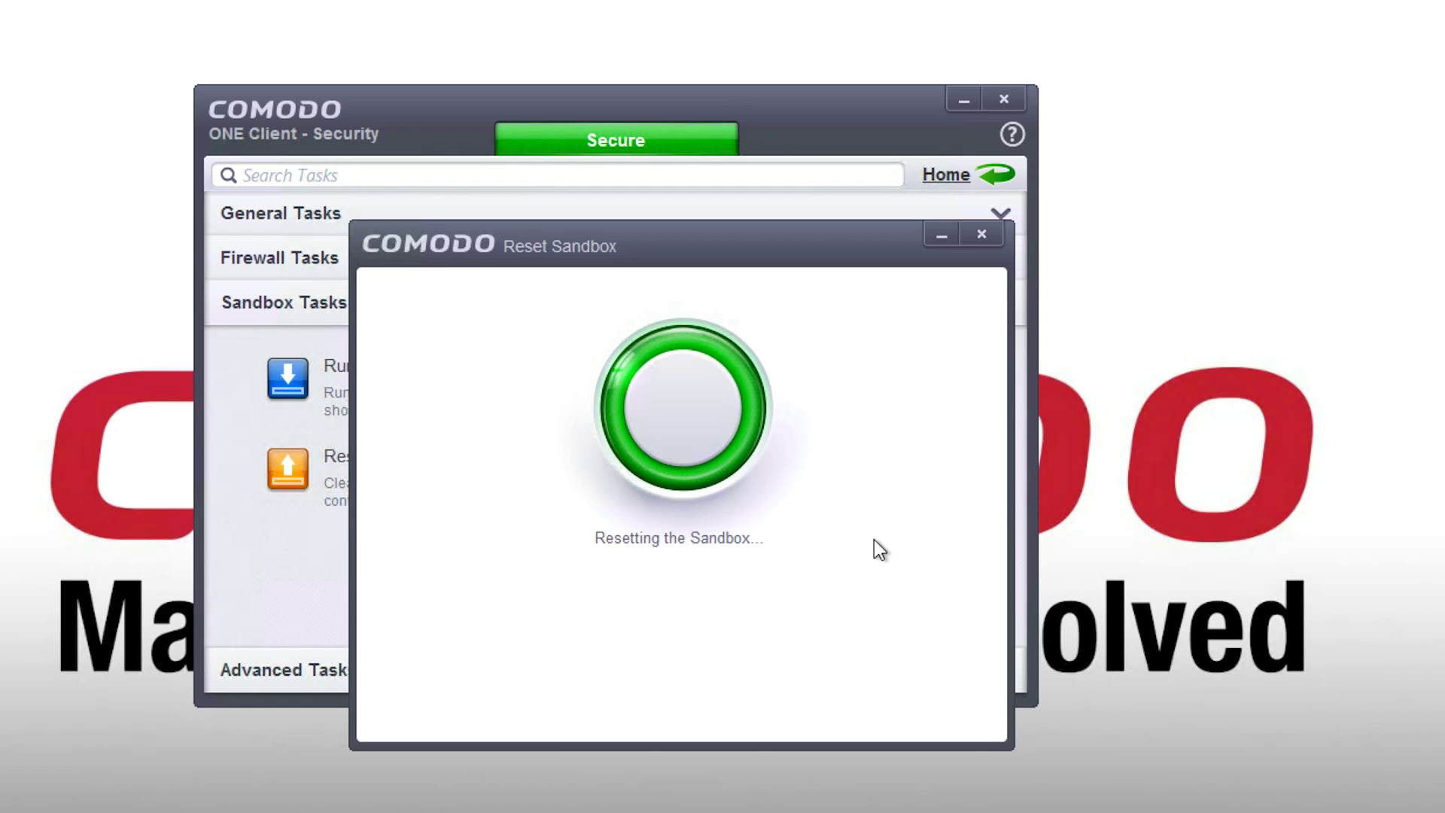
pyautogui.click(726, 584)
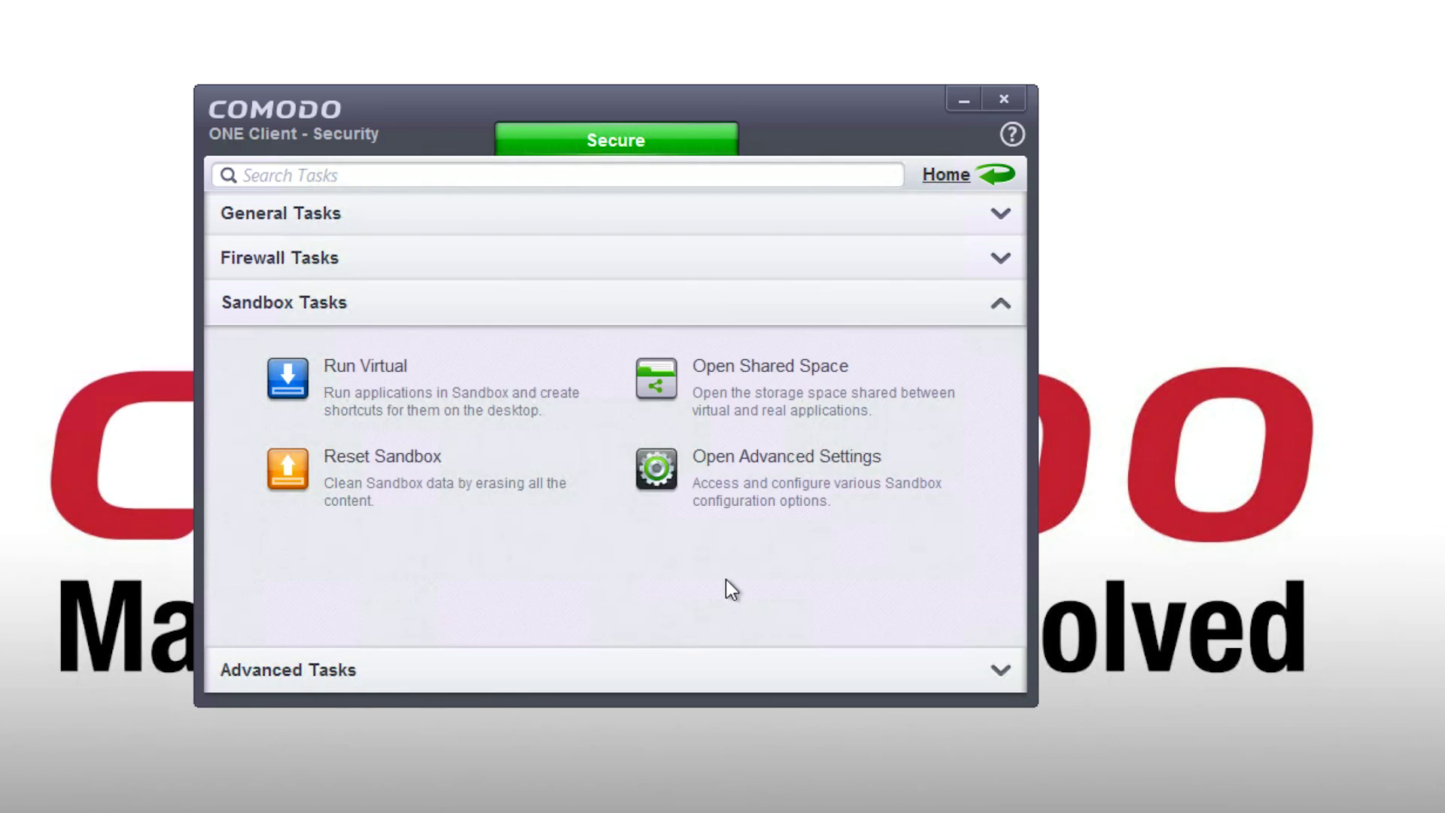
# Reopen View Active Processes from General Tasks, scroll through it, and close the list.
pyautogui.click(940, 224)
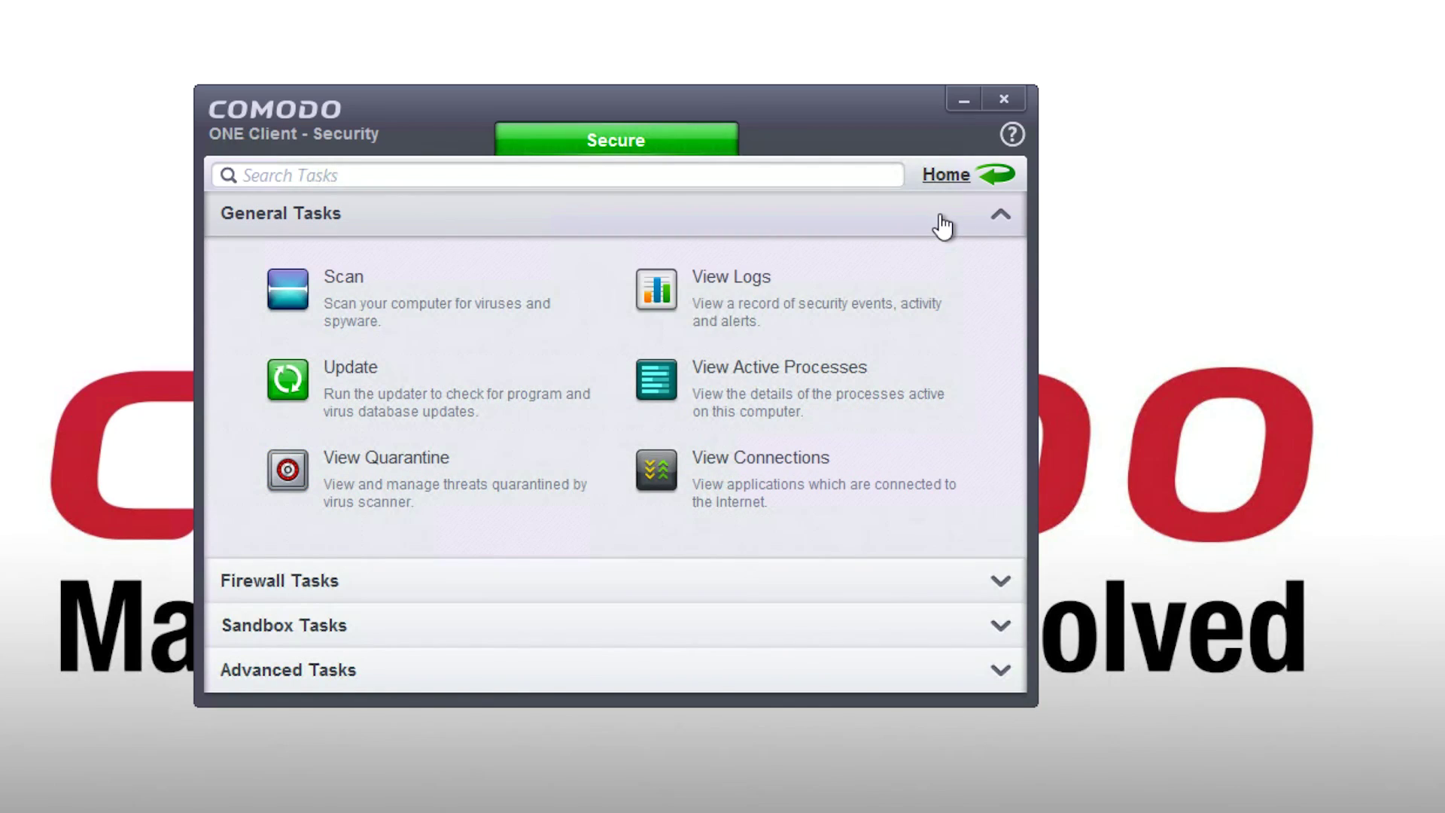
pyautogui.click(841, 394)
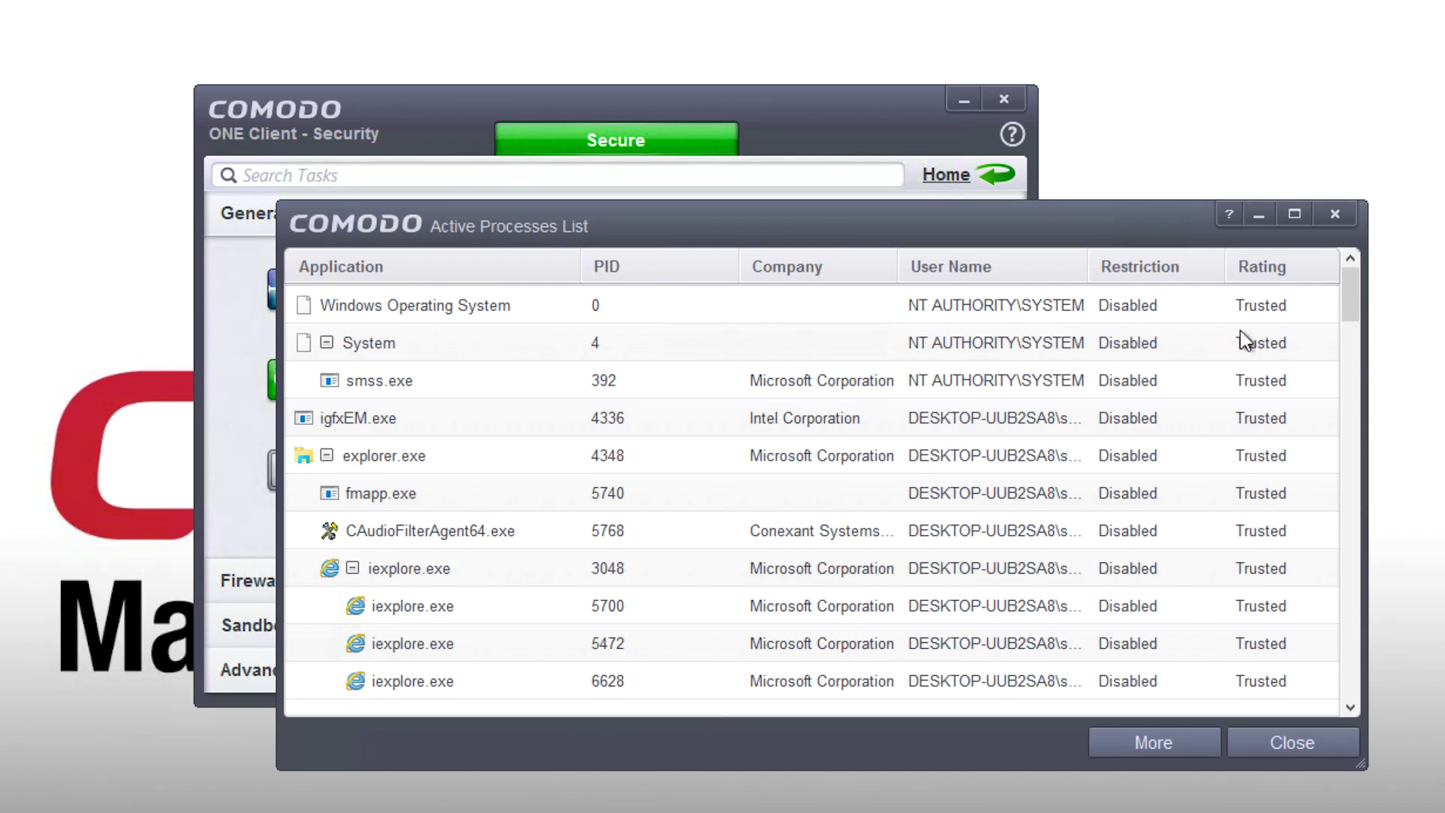
pyautogui.moveTo(1350, 300); pyautogui.dragTo(1349, 244)
pyautogui.click(1334, 215)
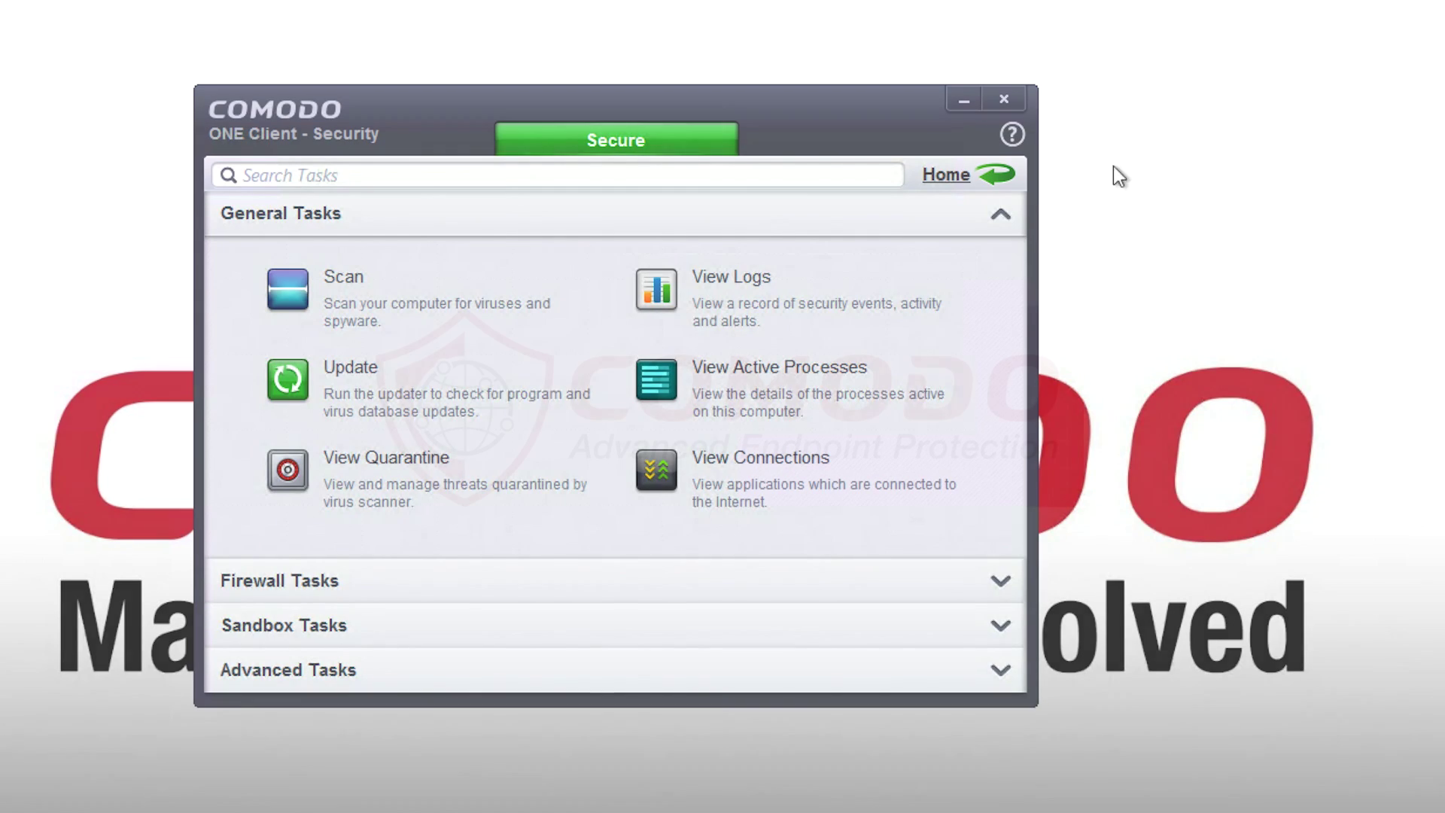